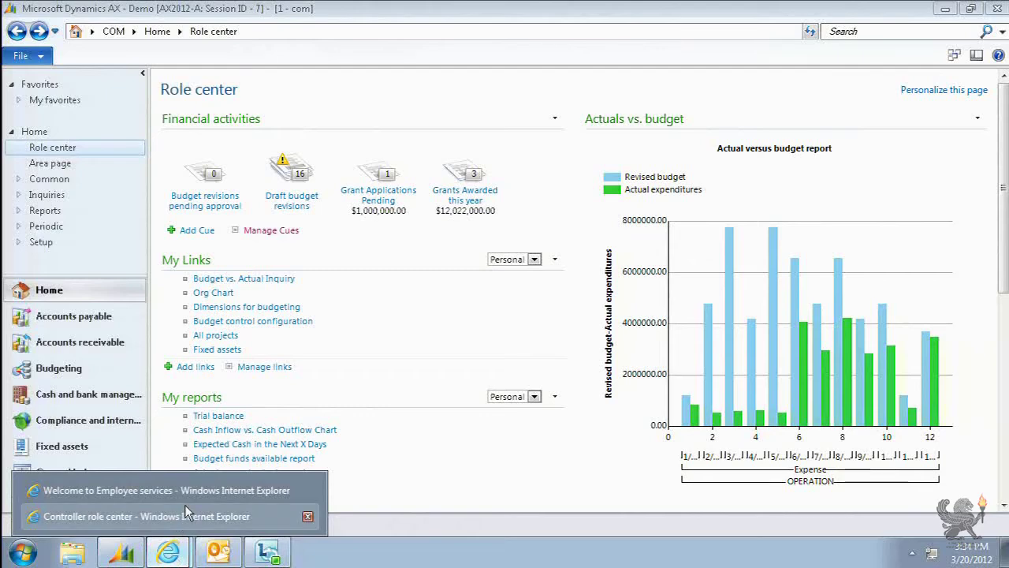
- Switch to Internet Explorer and view the Controller role center page and the Employee services home page
left_click(183, 516)
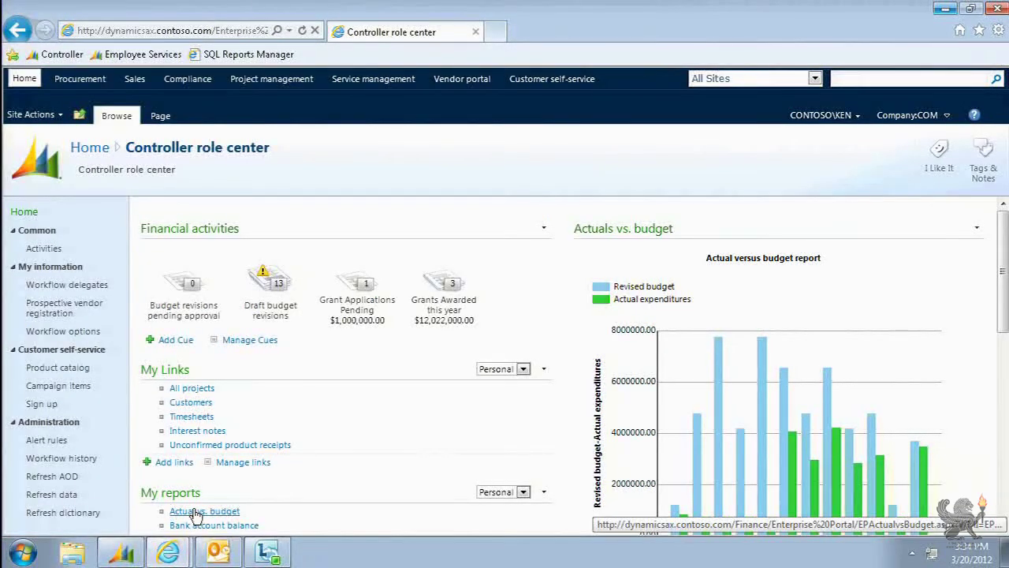
scroll(434, 416, "down", 1)
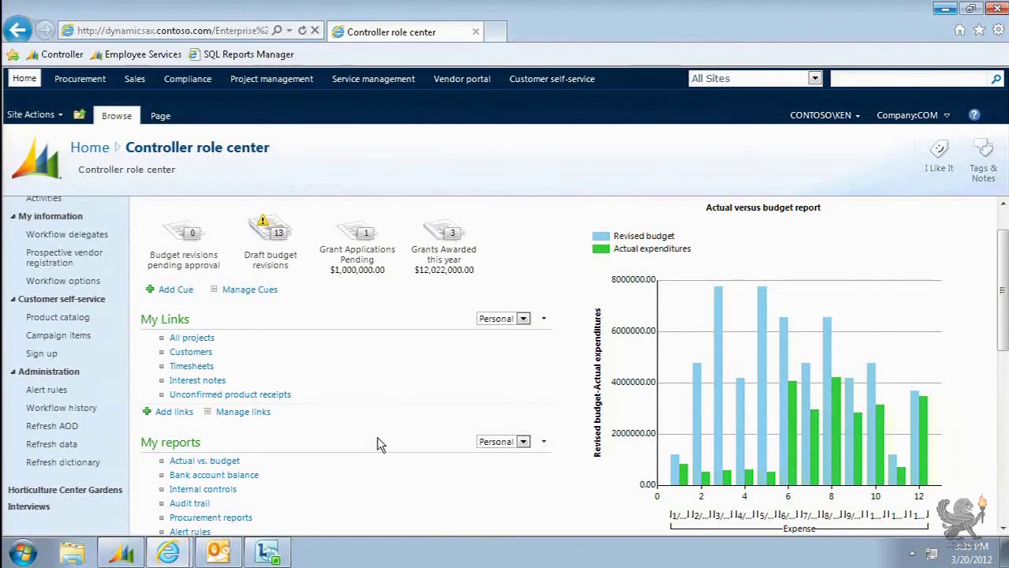
left_click(170, 554)
left_click(198, 487)
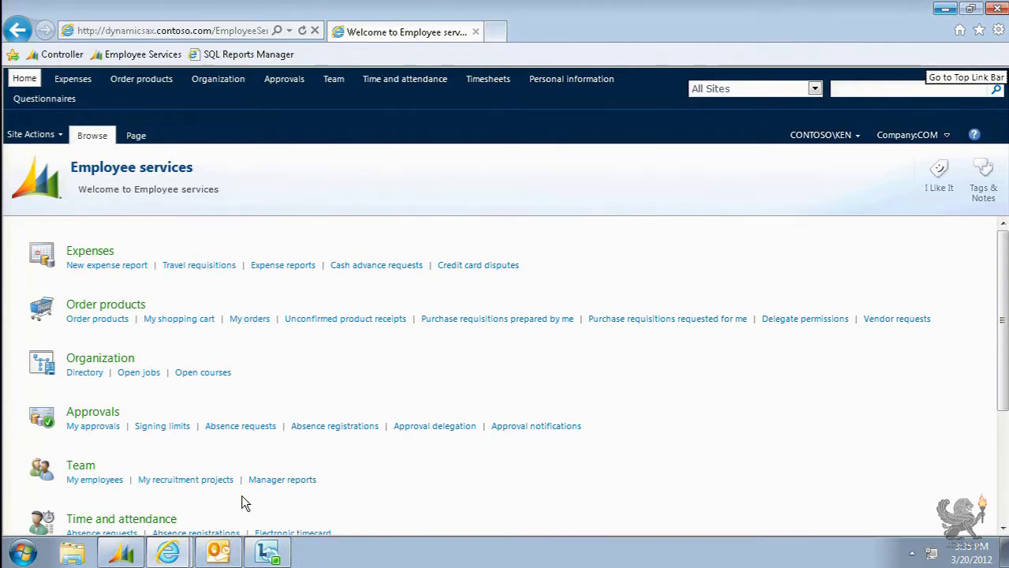
- Switch to Outlook and examine the actions available for the purchase request in the AX Worklist
left_click(233, 556)
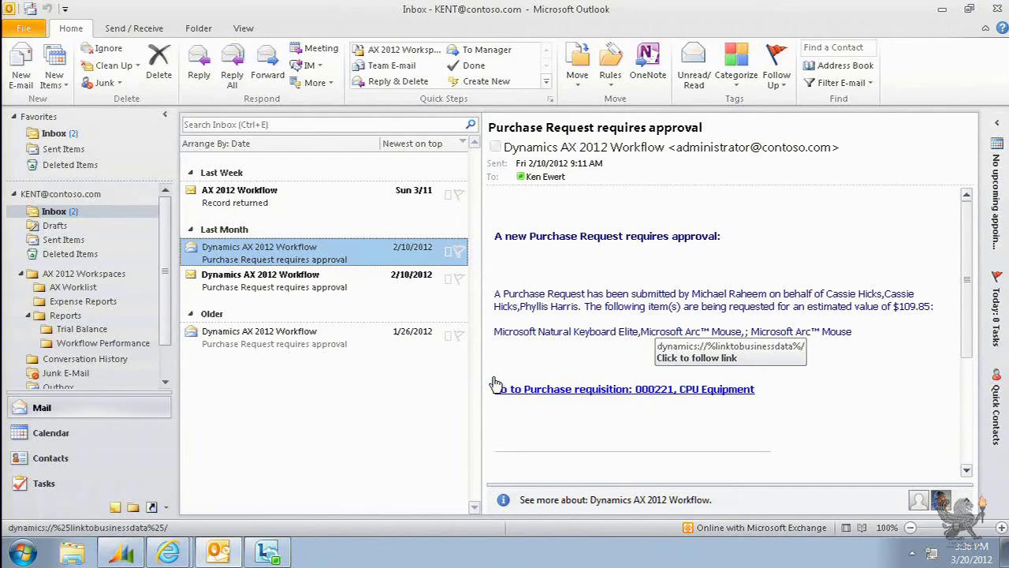
left_click(85, 288)
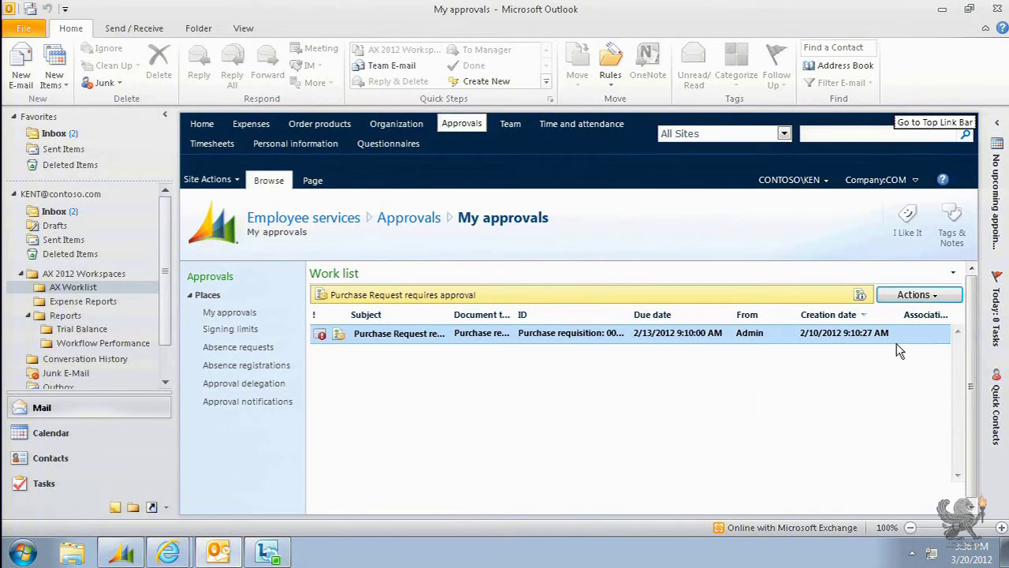
left_click(938, 294)
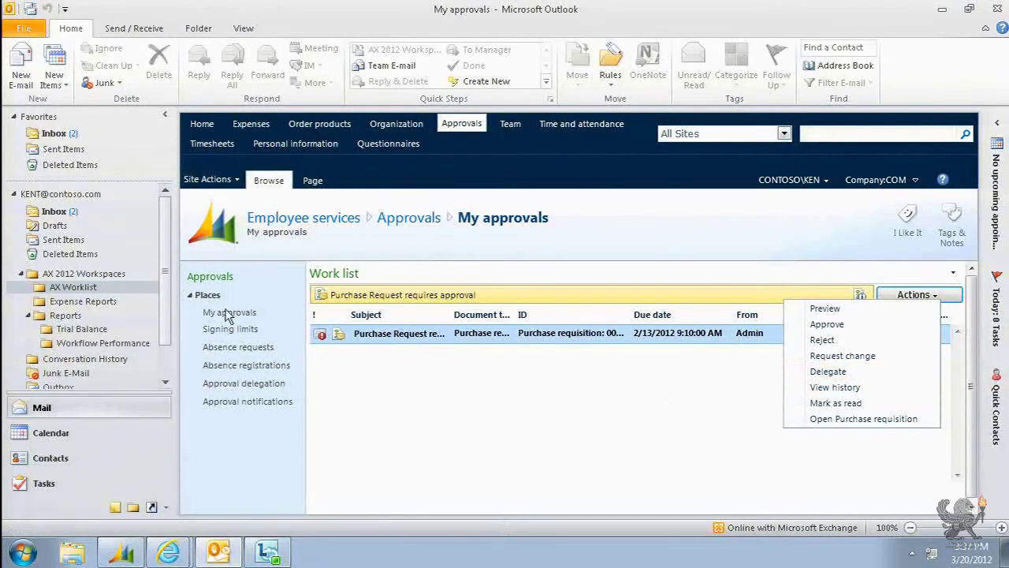
- View the Expense Reports workspace and the Trial Balance report among the AX 2012 workspaces
left_click(109, 302)
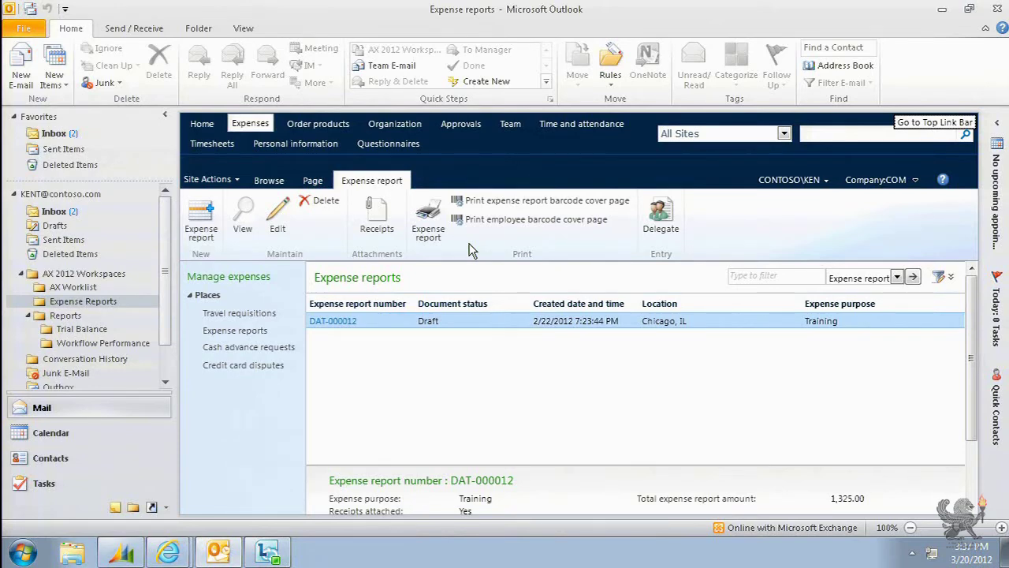
left_click(101, 333)
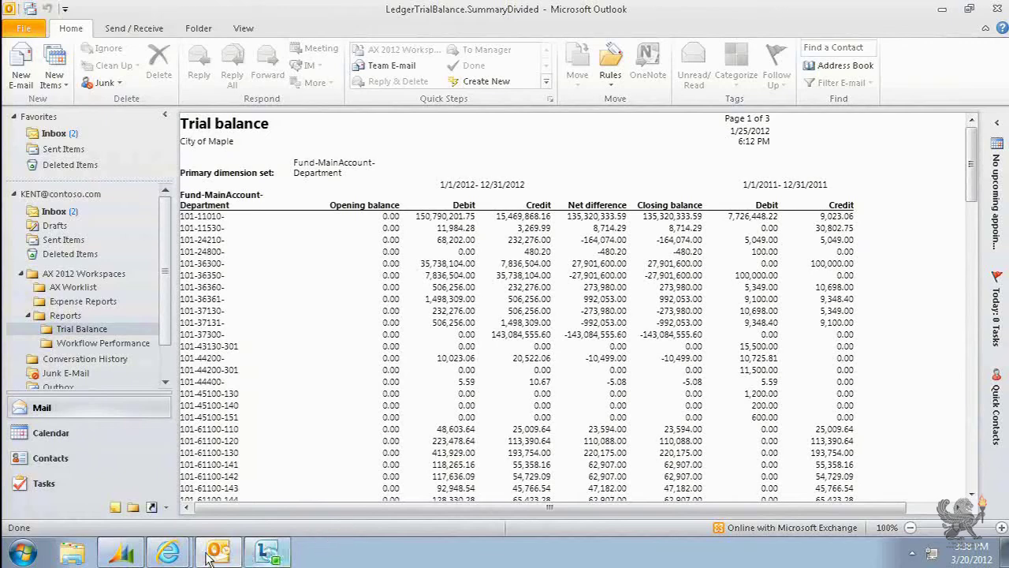
- Switch to Dynamics AX, list the grants awarded this year, and export that list to Microsoft Excel
left_click(135, 557)
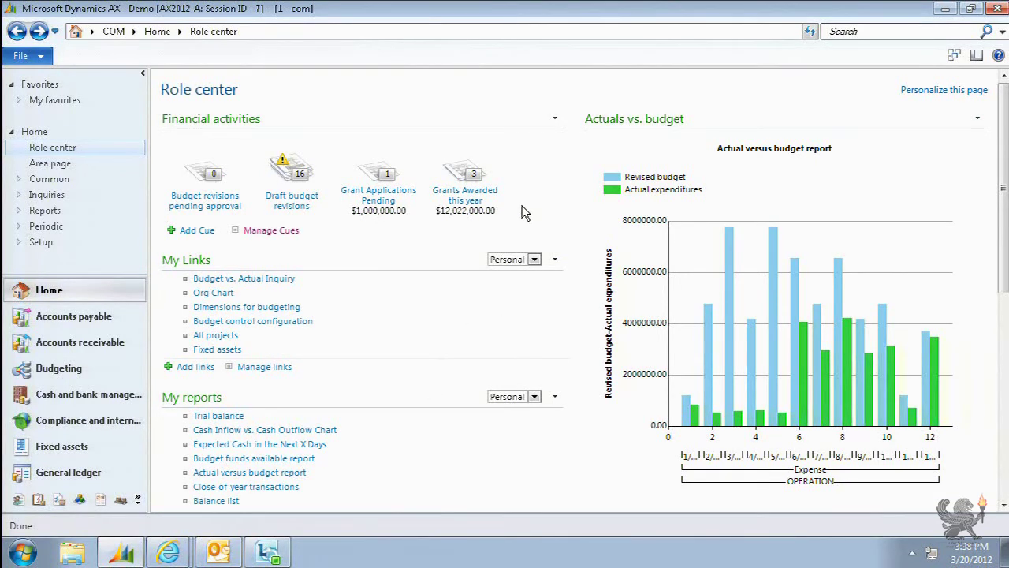
left_click(473, 193)
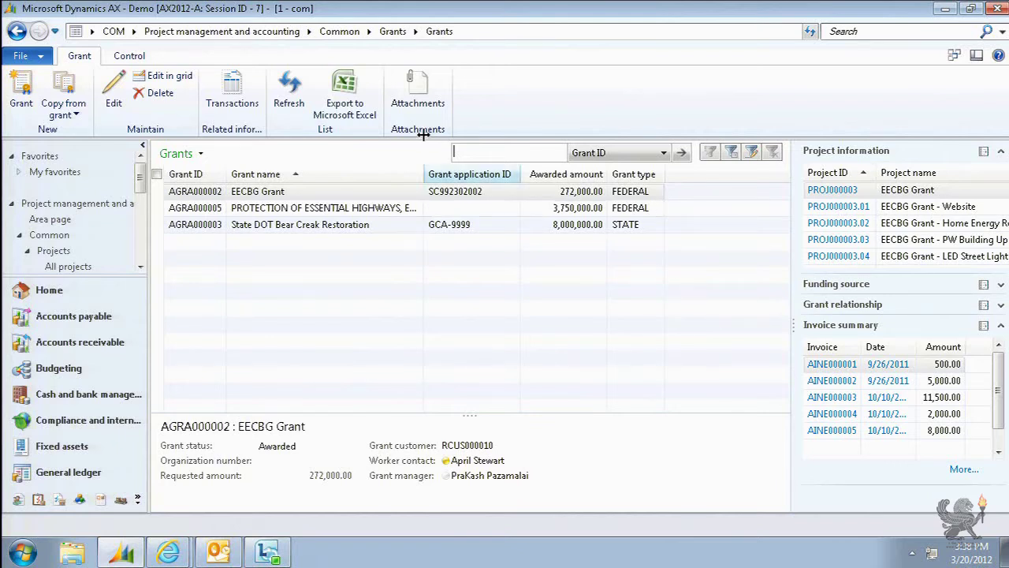
left_click(344, 99)
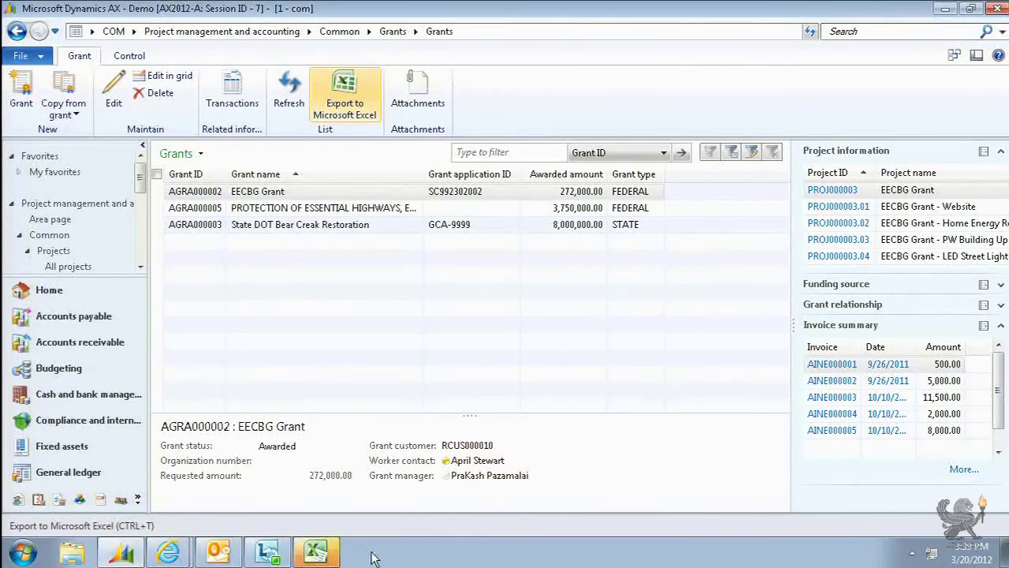
left_click(315, 552)
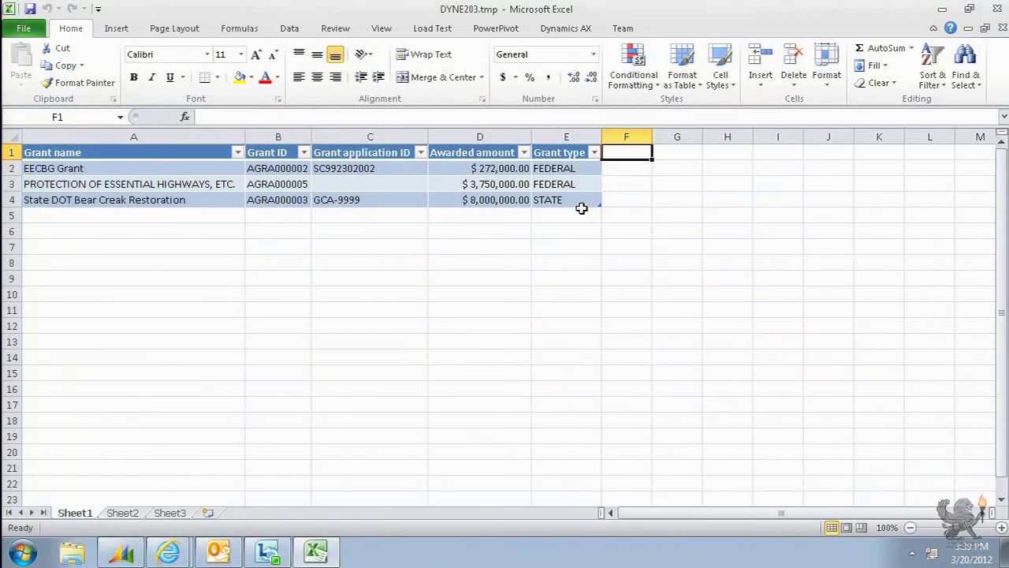
- Refresh the exported grants table on Sheet1 with data from Dynamics AX
left_click(419, 184)
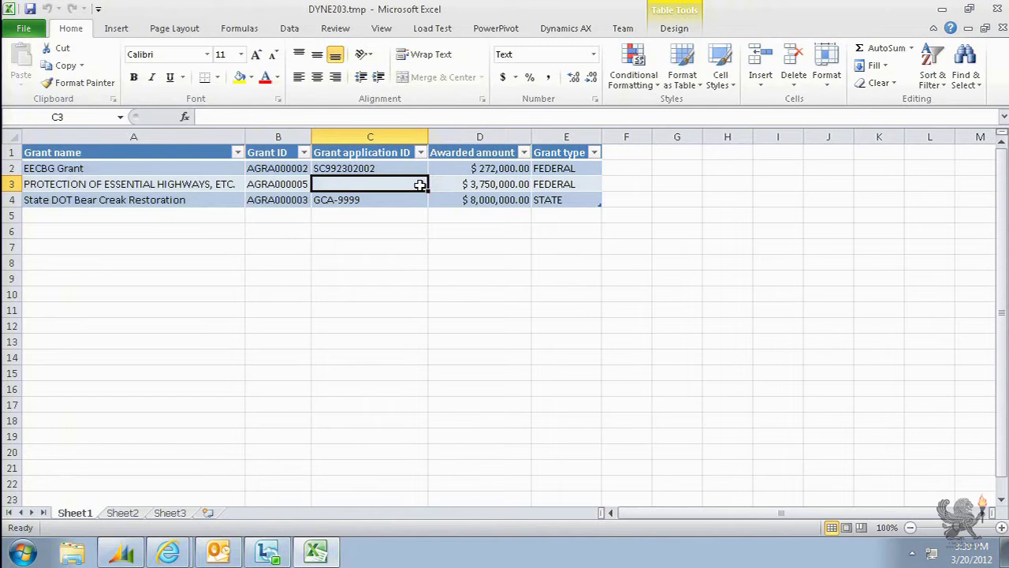
left_click(581, 30)
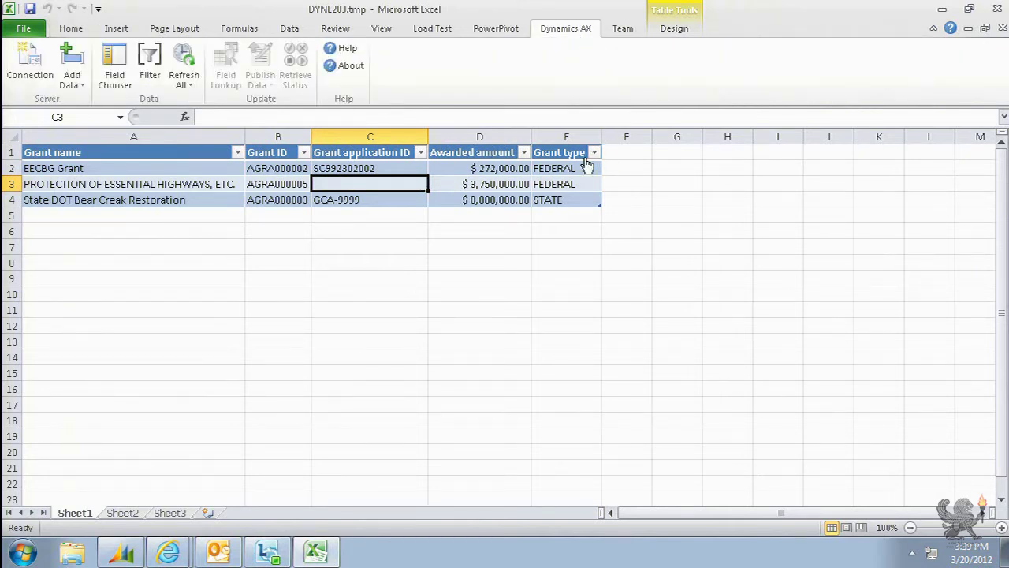
left_click(183, 59)
- Create a PivotTable report at cell A1 of Sheet2 from the existing Dynamics AX General ledger cube connection
left_click(134, 513)
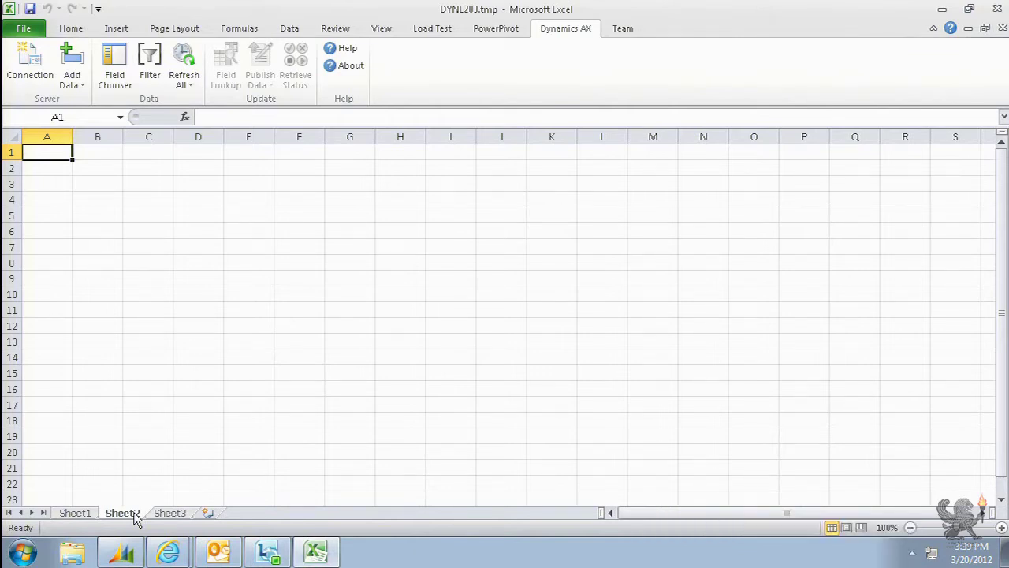
left_click(293, 28)
left_click(207, 83)
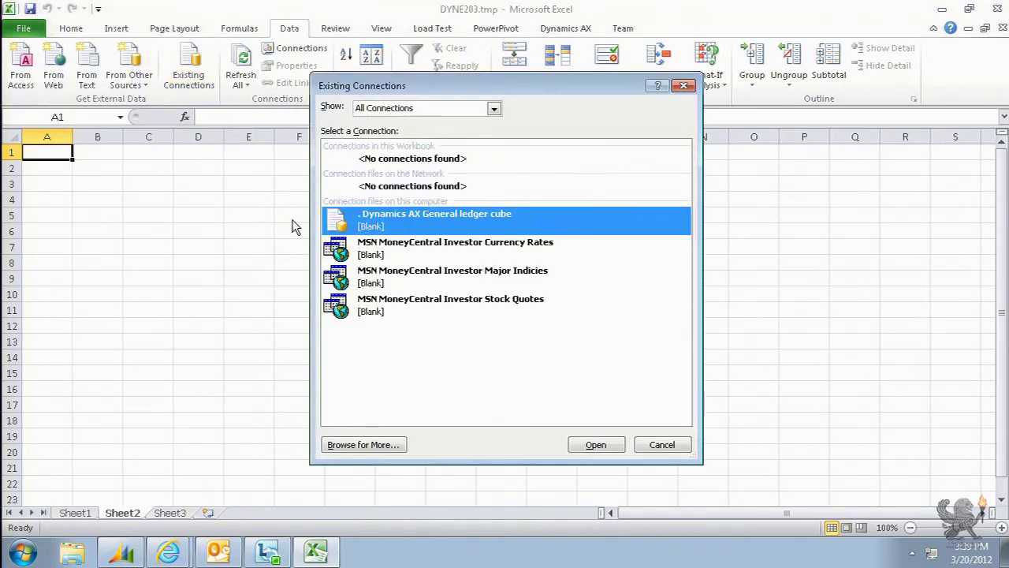
left_click(603, 445)
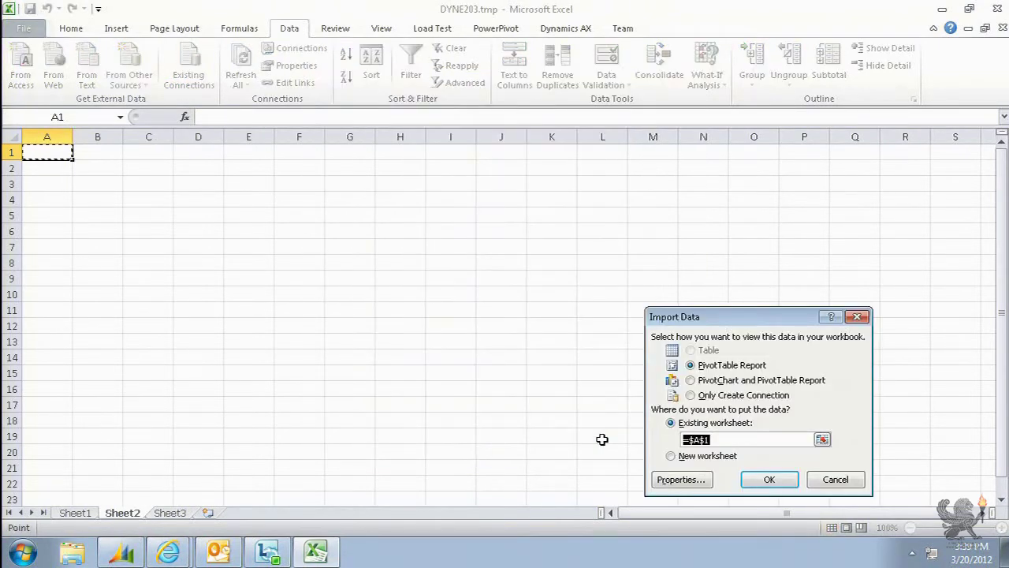
left_click(769, 480)
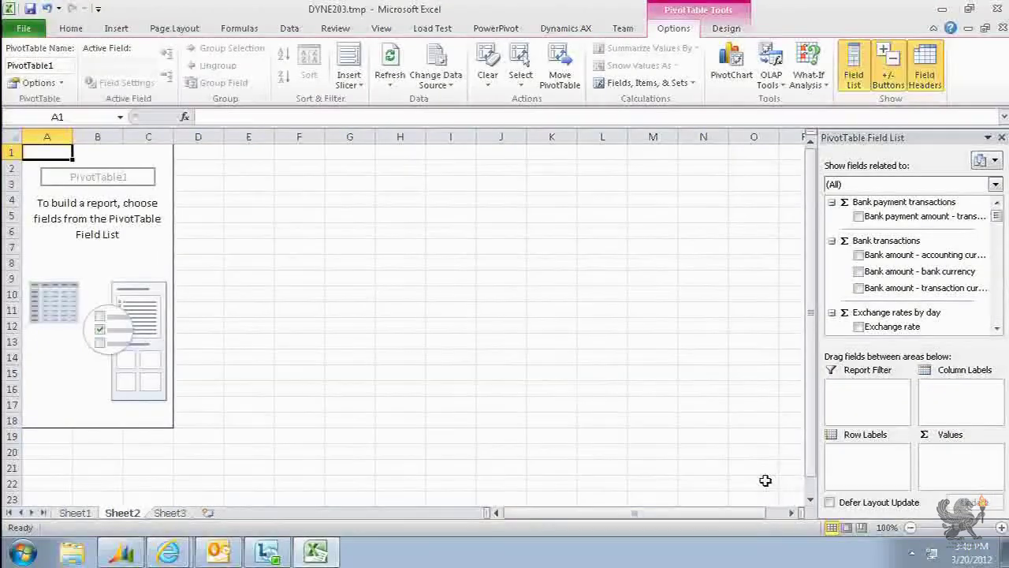
- Limit the PivotTable fields to Ledger balances and add the OLAPDEPARTMENT and OLAPFUND KeyAttribute fields as row labels
left_click(995, 184)
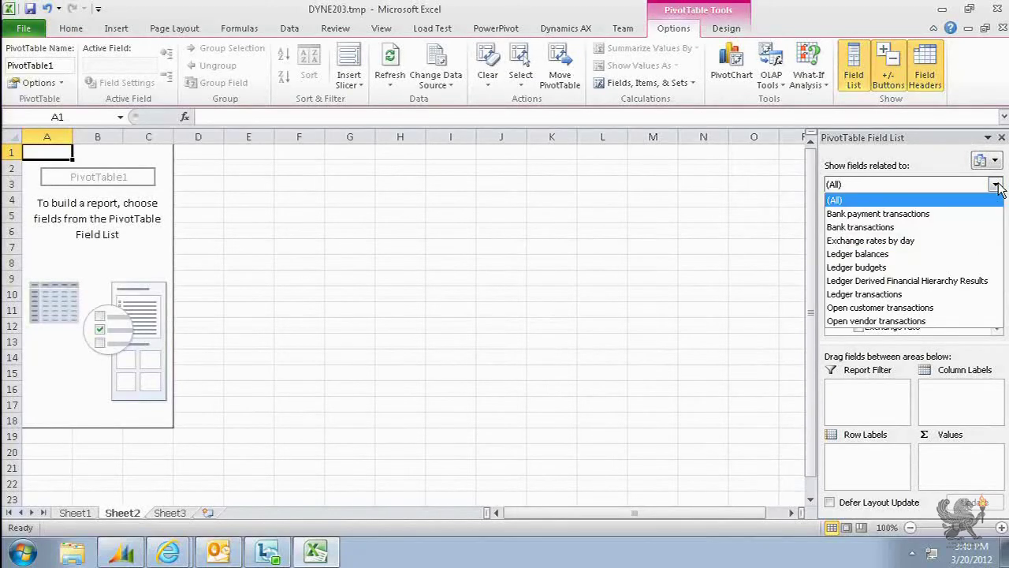
left_click(952, 256)
left_click_drag(996, 216, 996, 293)
left_click(860, 241)
left_click(859, 312)
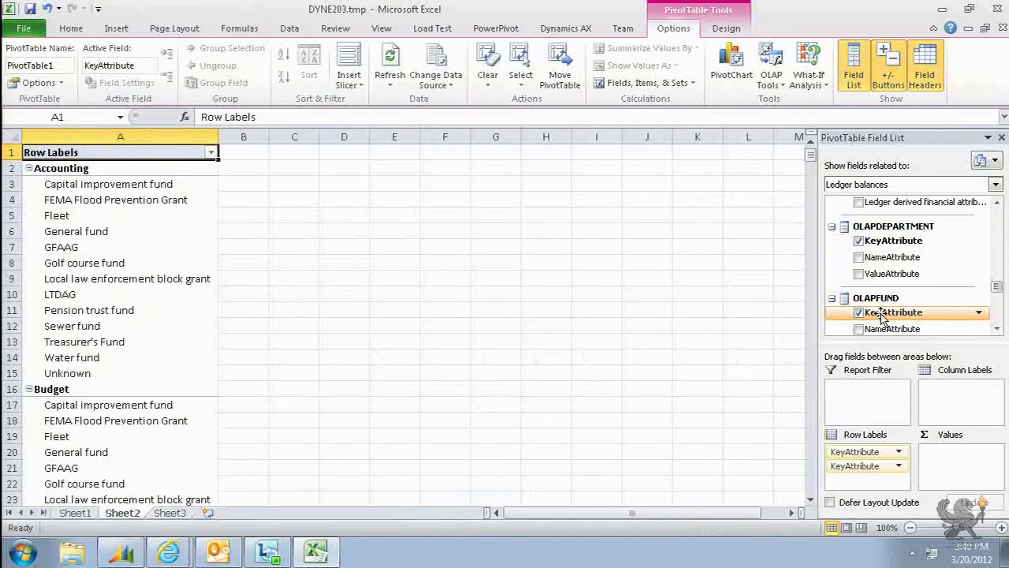
- Add the general ledger budget total and general ledger actuals total in accounting currency as PivotTable values
left_click_drag(998, 288, 994, 222)
left_click(859, 256)
left_click(858, 239)
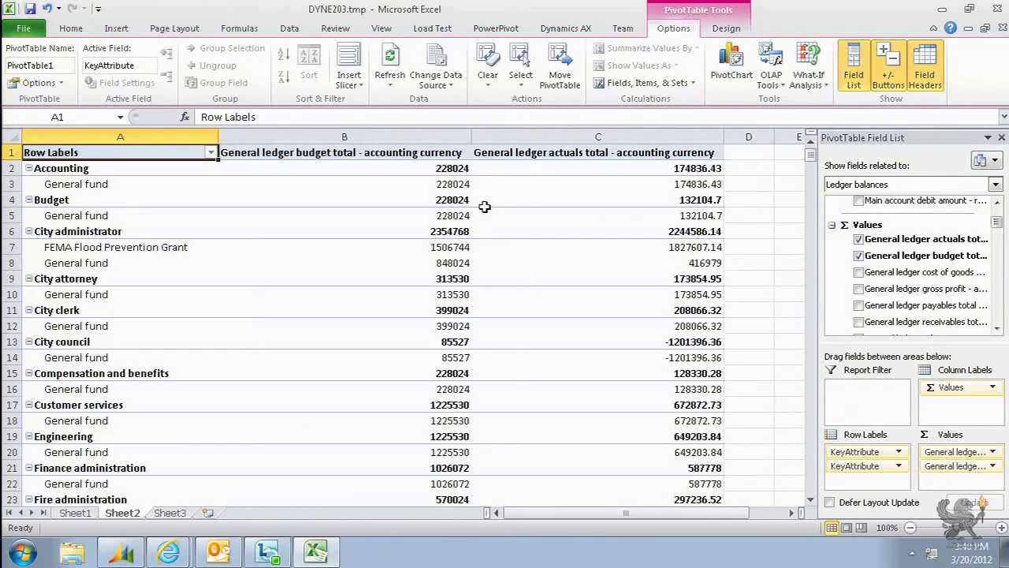
- Move the fund KeyAttribute above the department in the row labels so the PivotTable groups departments by fund
mouse_move(302, 197)
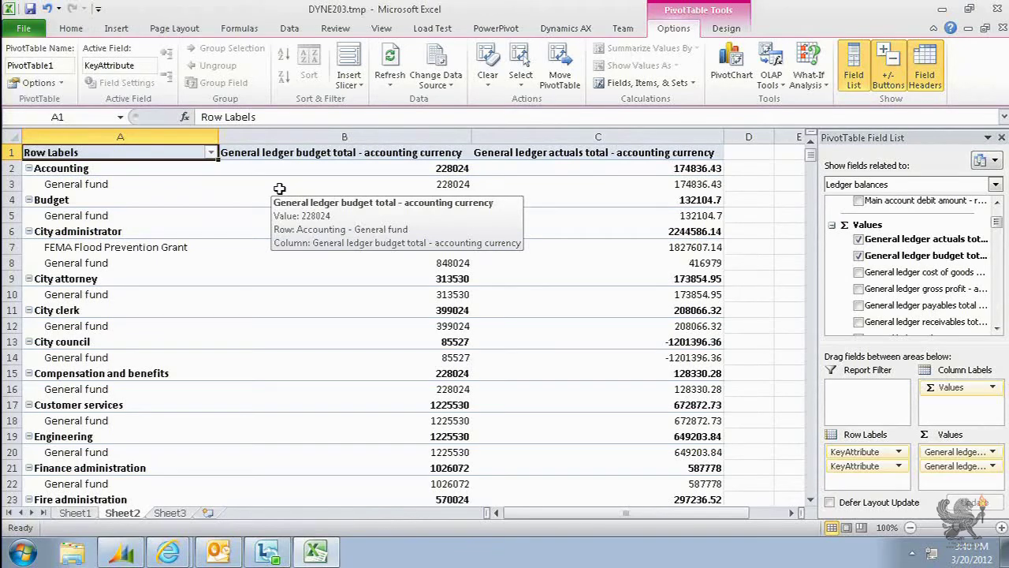
left_click(900, 466)
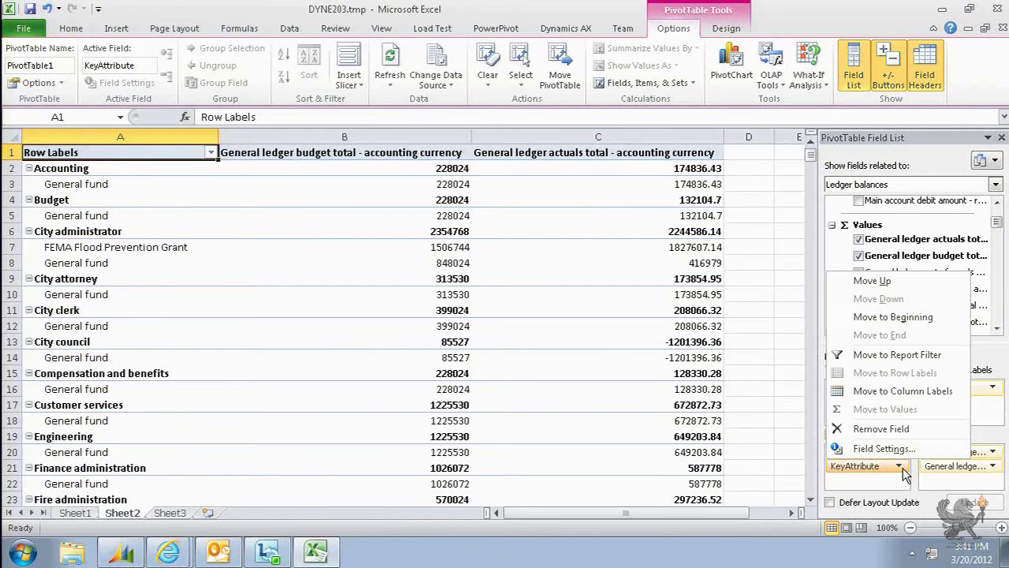
left_click(884, 281)
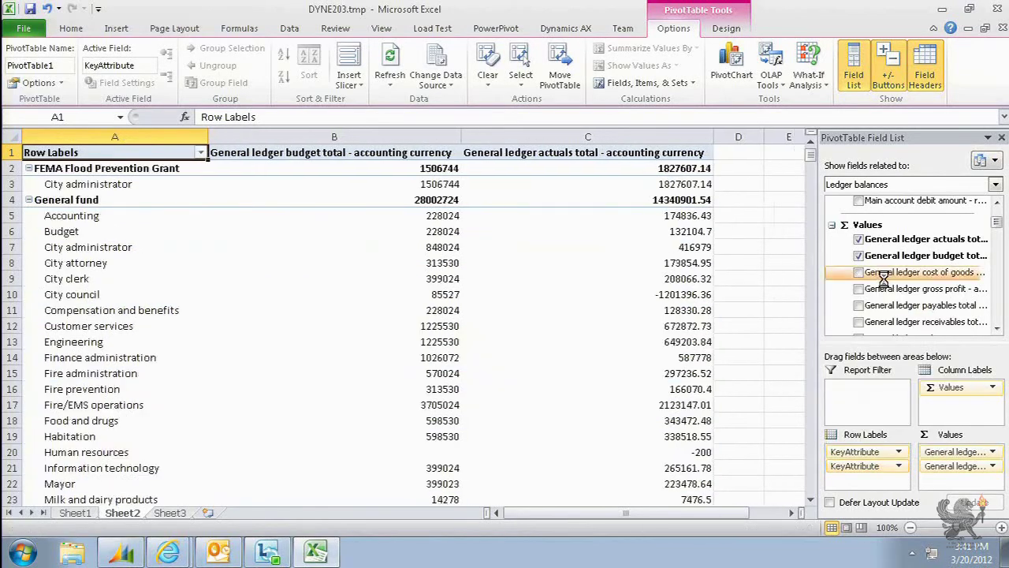
mouse_move(551, 274)
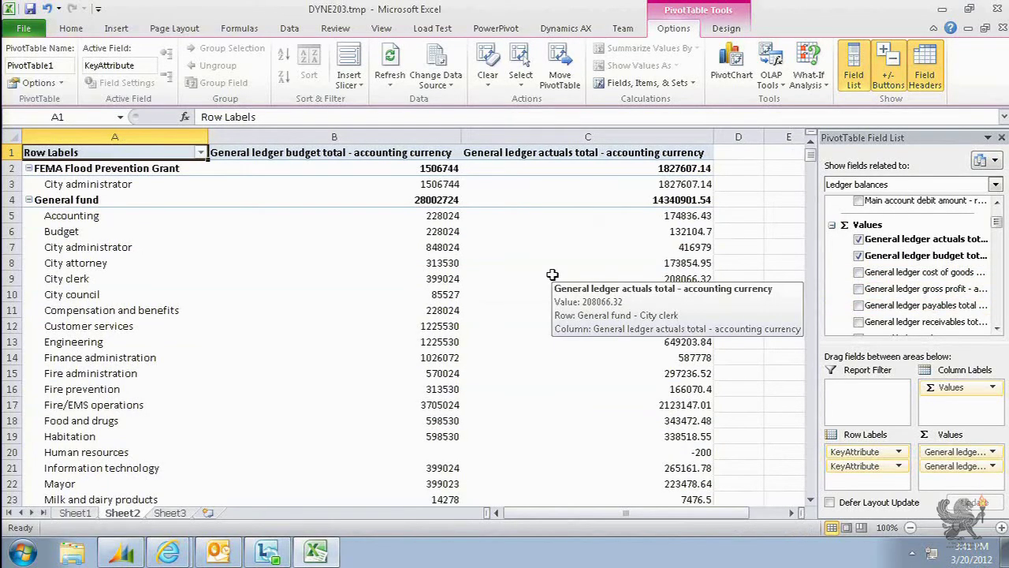
mouse_move(383, 238)
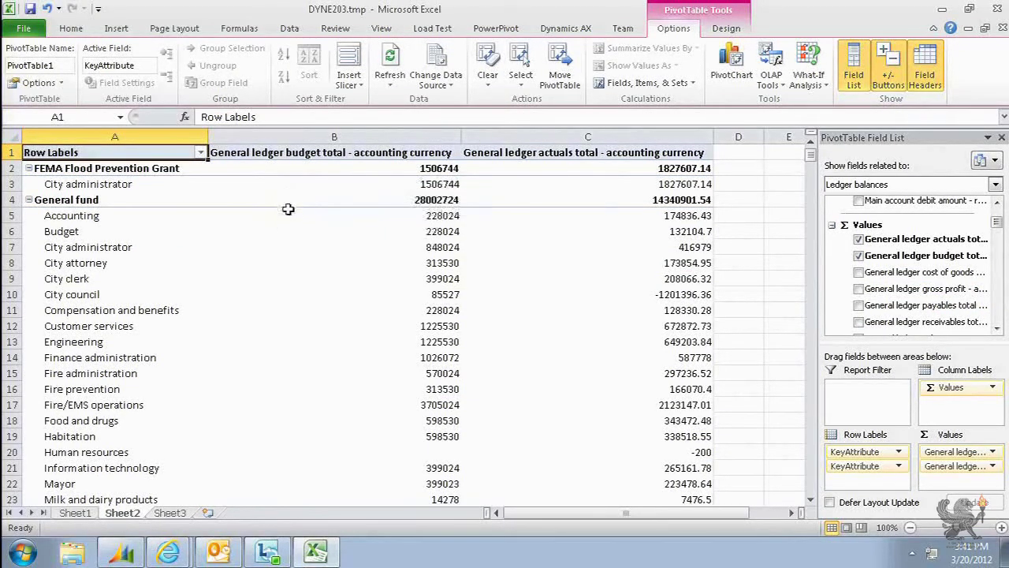
mouse_move(282, 296)
- Switch back to Dynamics AX and return from the grants list to the Role center
left_click(567, 31)
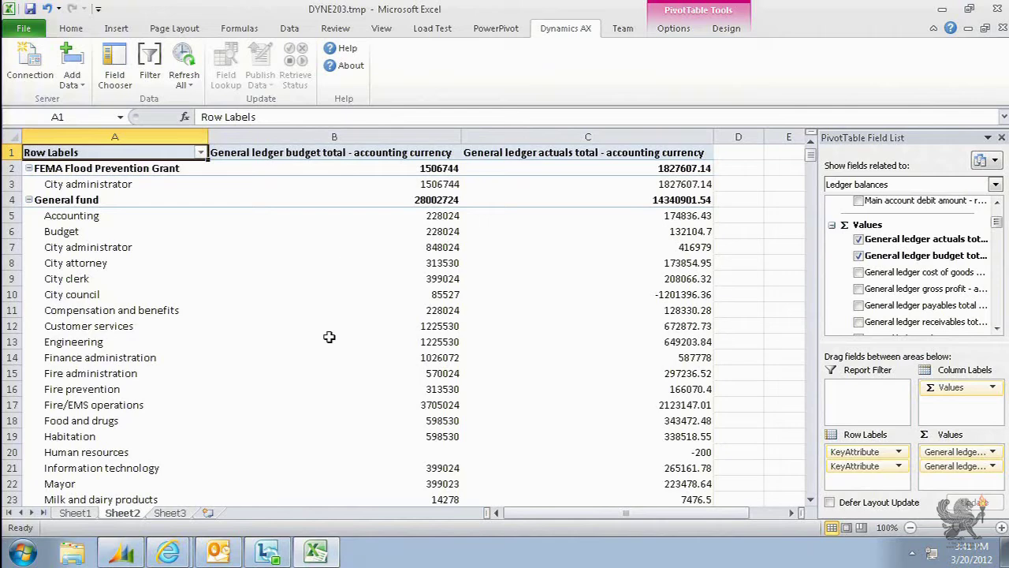
mouse_move(228, 554)
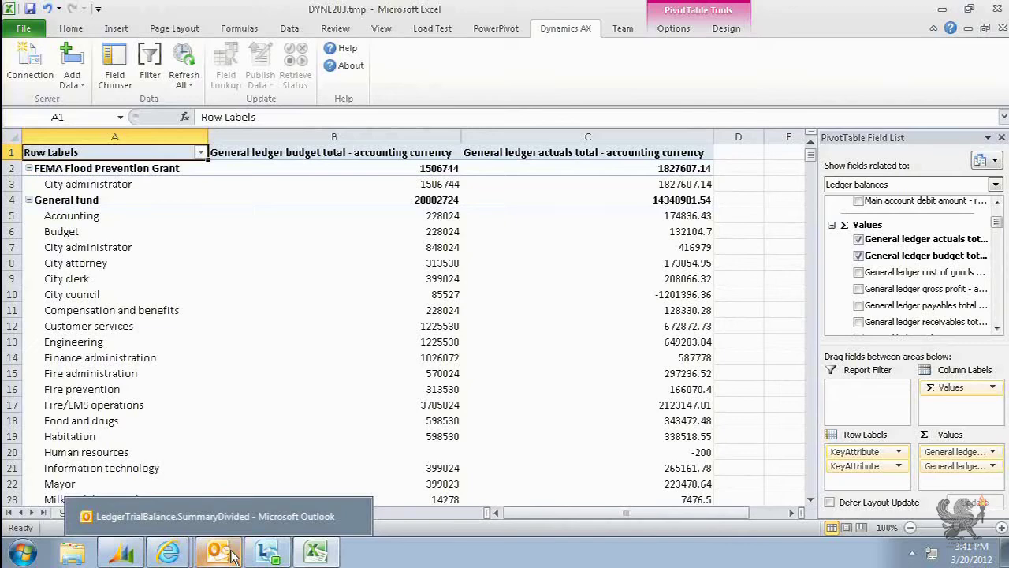
left_click(228, 554)
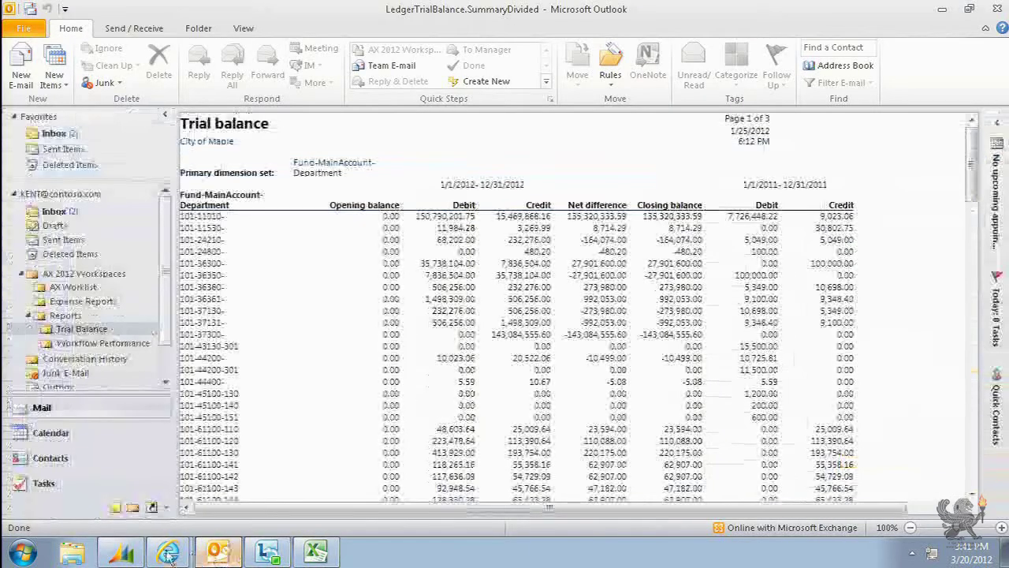
left_click(132, 555)
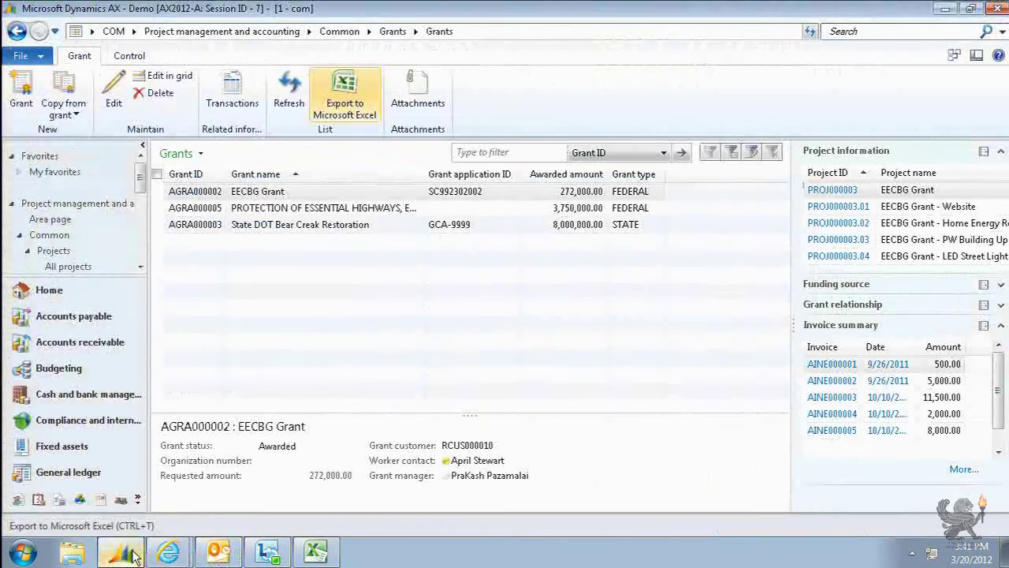
left_click(17, 31)
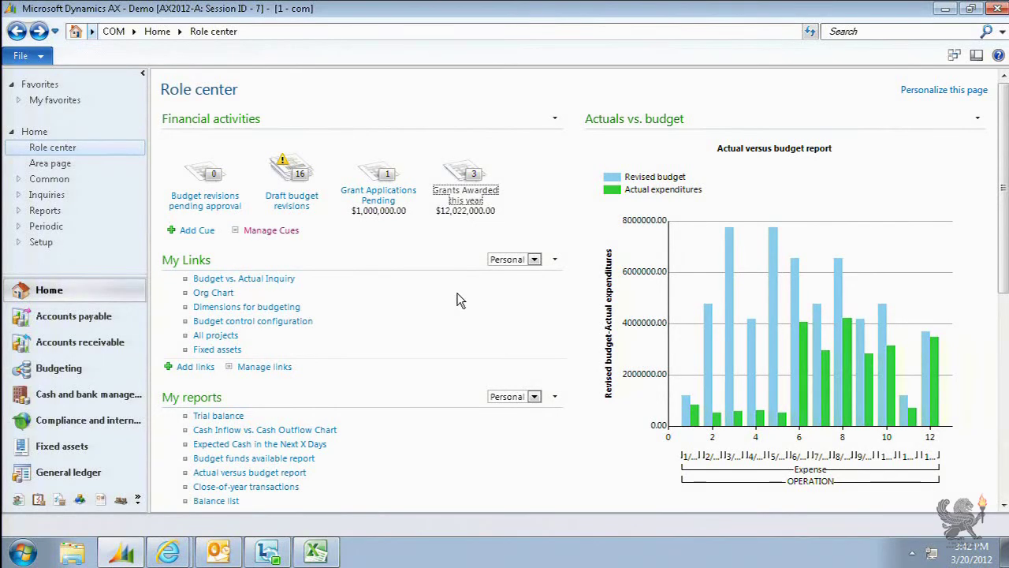
- Search Dynamics AX for "audit"
left_click(871, 30)
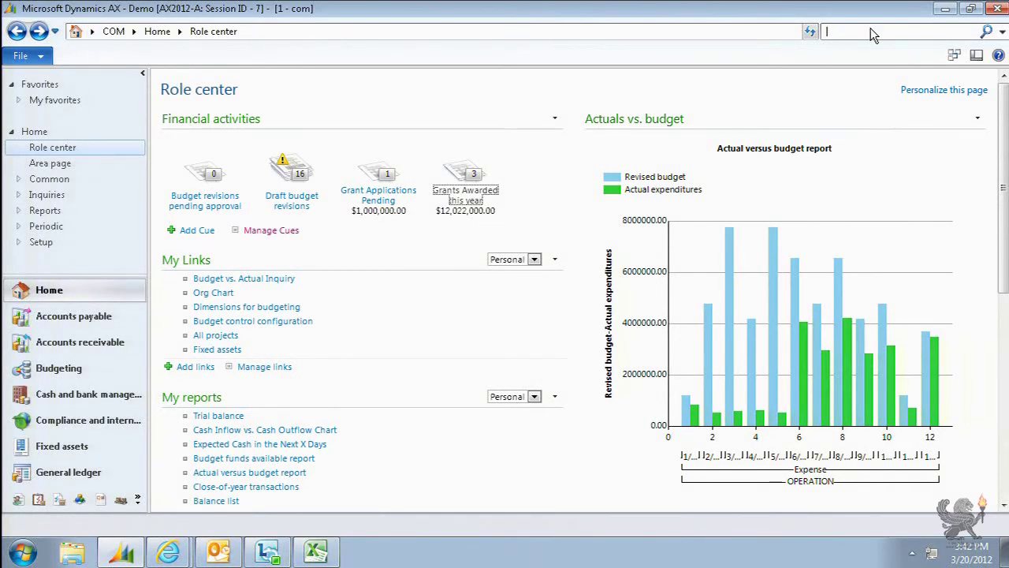
type("audit")
key("Return")
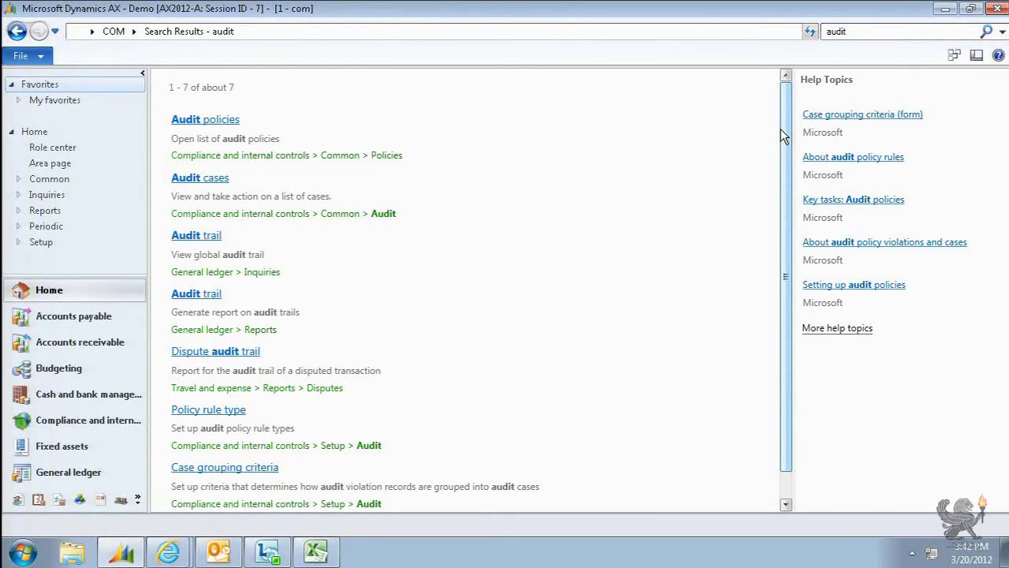
- Search Dynamics AX for a person's first name in place of the previous search term
left_click(872, 30)
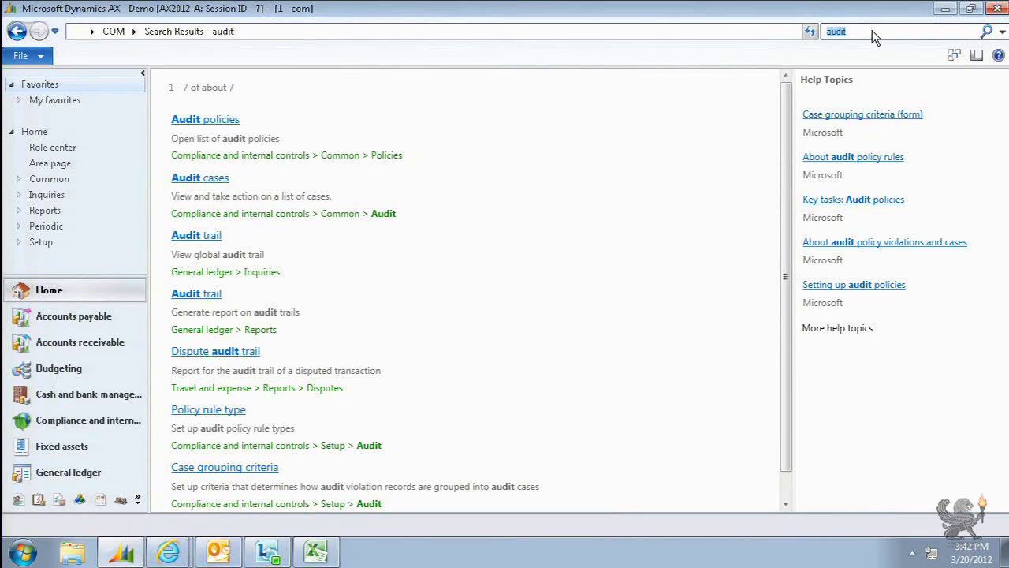
type("oliver")
key("Return")
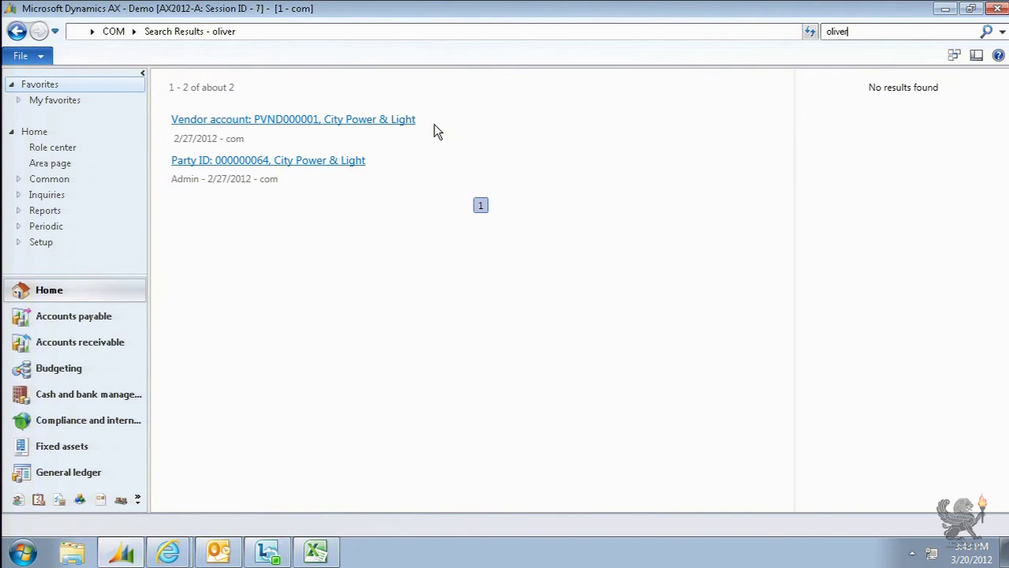
- Open the City Power & Light vendor account from the search results and review its addresses and contact information
left_click(385, 120)
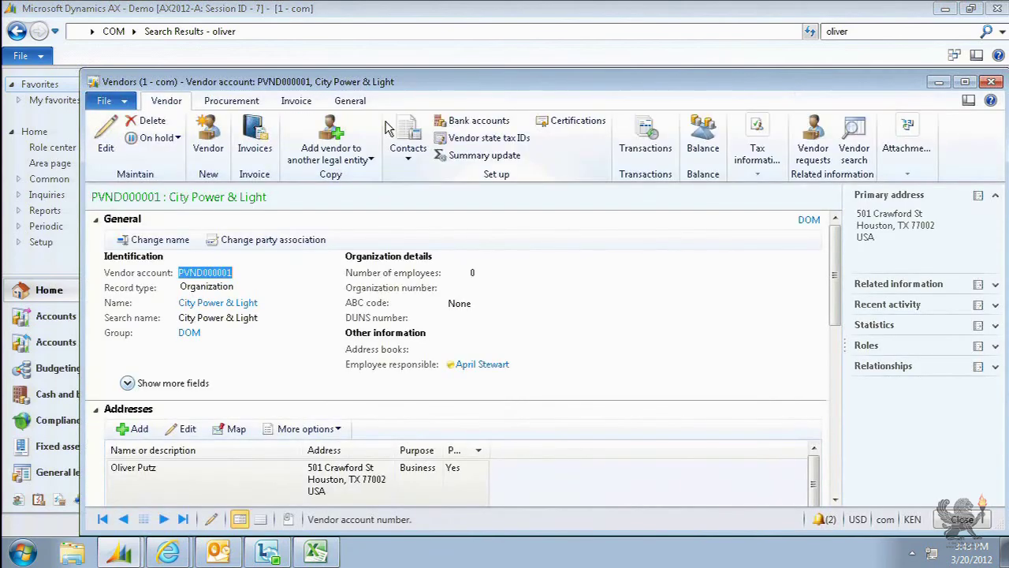
left_click_drag(834, 280, 828, 354)
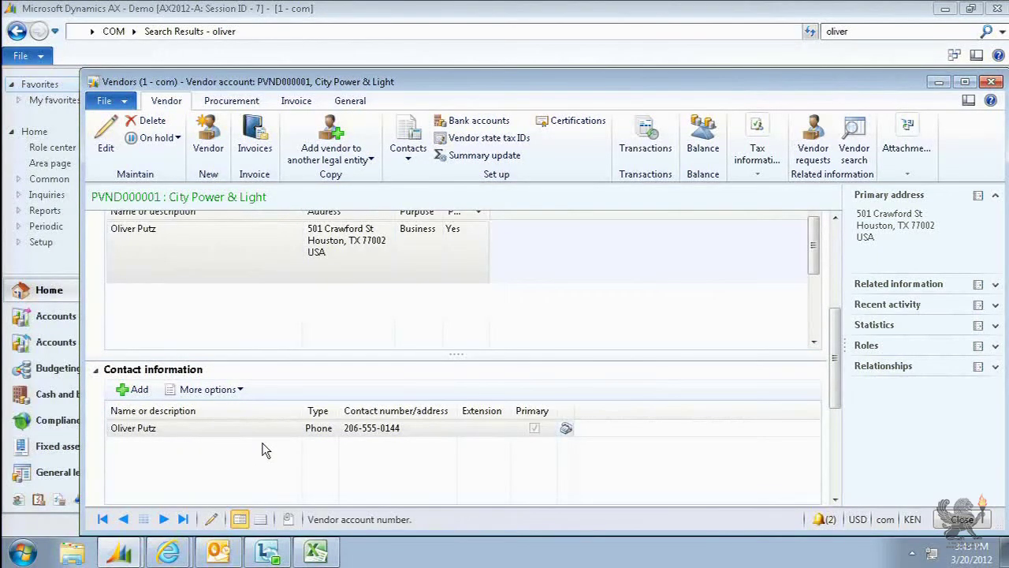
left_click_drag(837, 357, 834, 323)
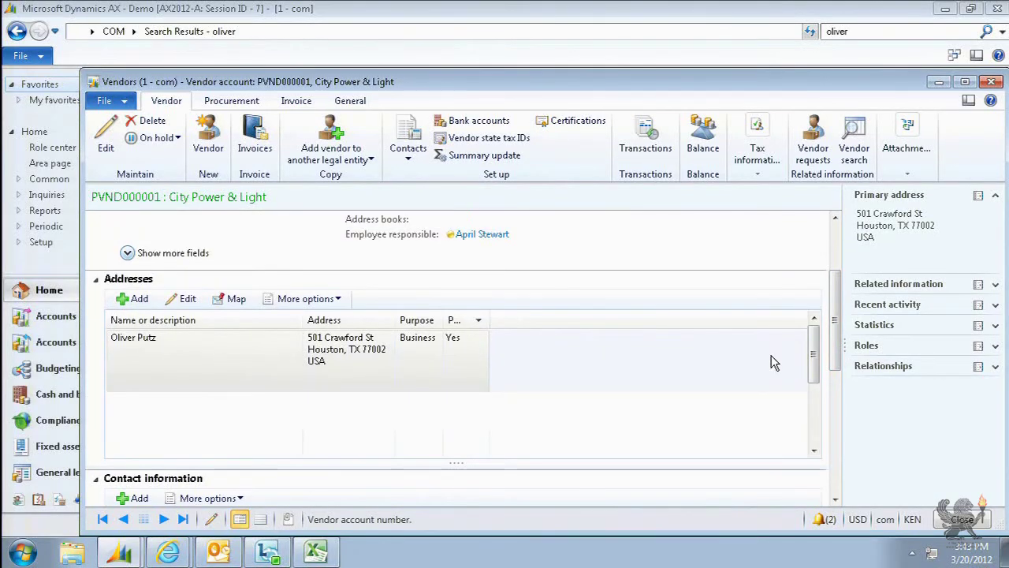
- Map the vendor's business address online, enlarge the map around it and show it in Bird's eye view
left_click(238, 300)
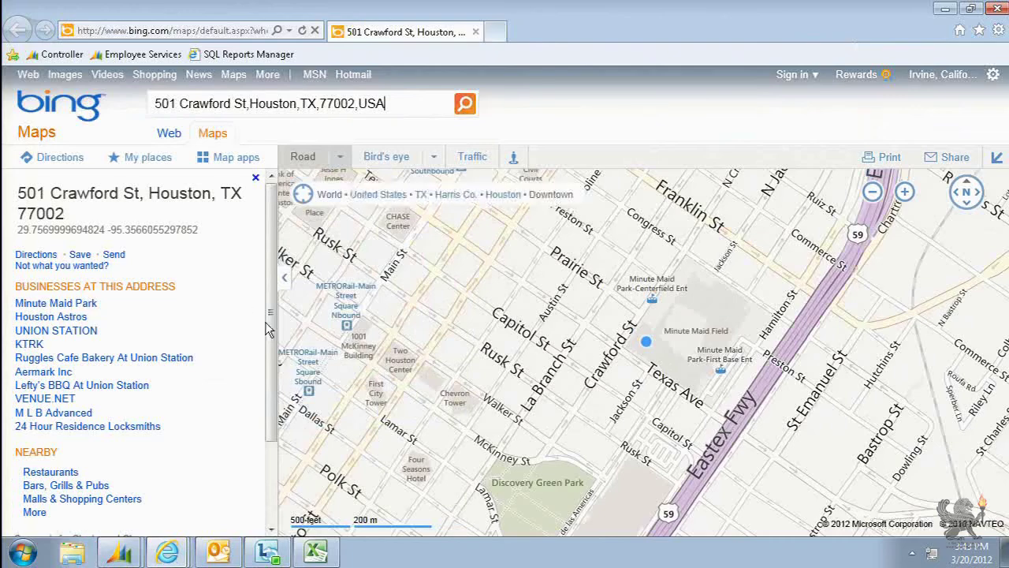
left_click(904, 193)
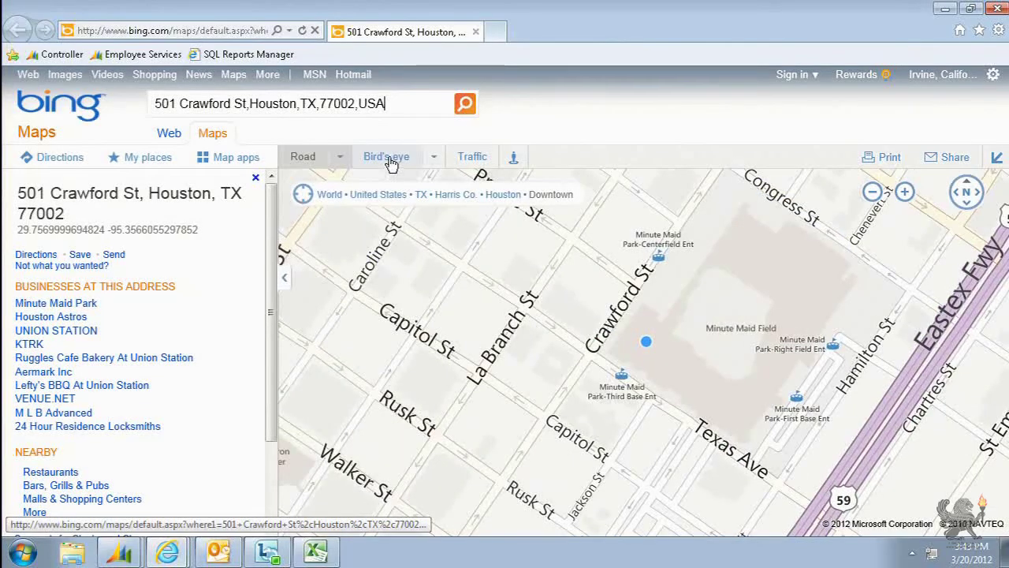
left_click(386, 157)
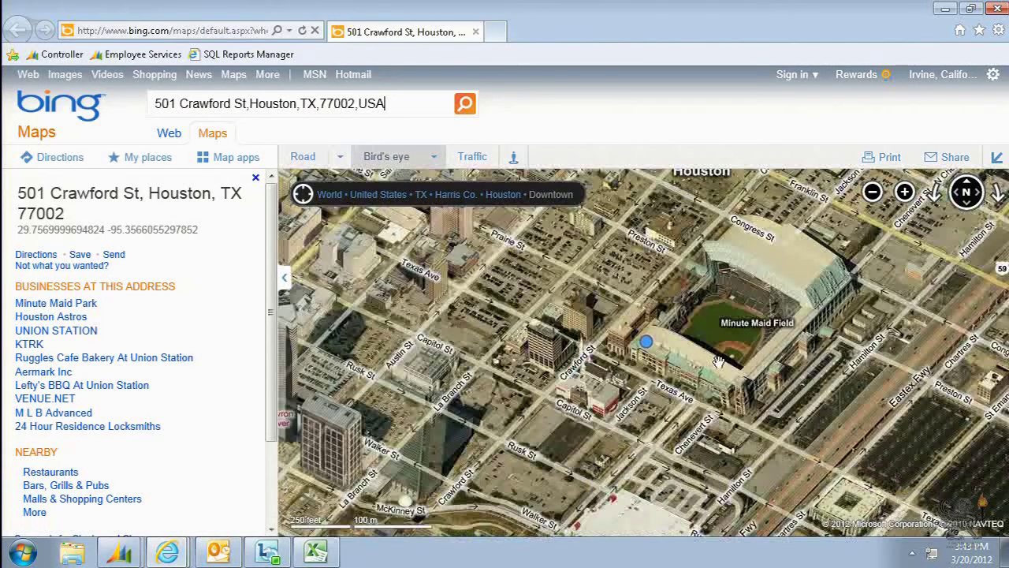
mouse_move(649, 347)
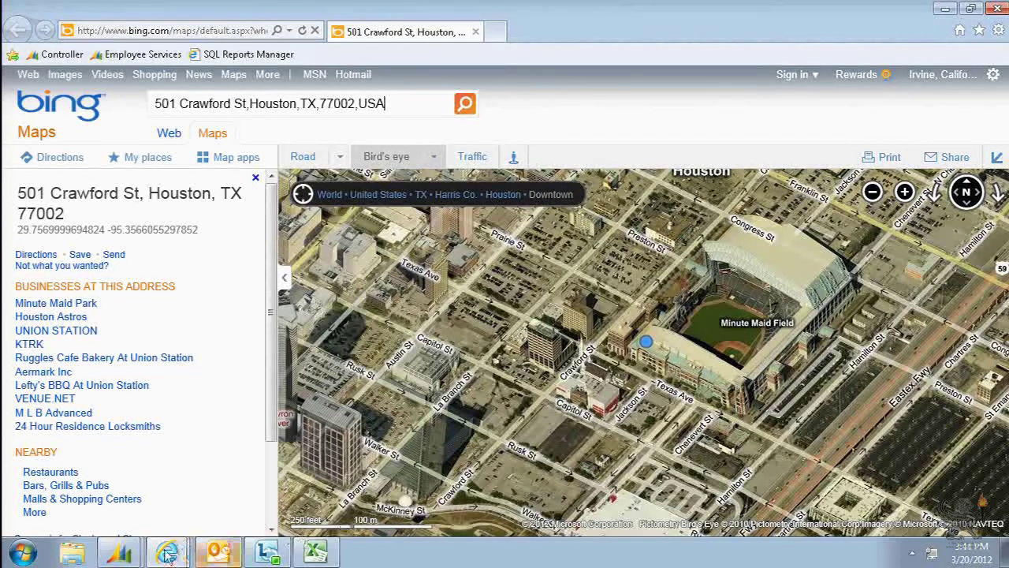
- Return to the vendor record, open an instant message conversation with the responsible employee, and close it without sending anything
left_click(119, 552)
left_click(138, 517)
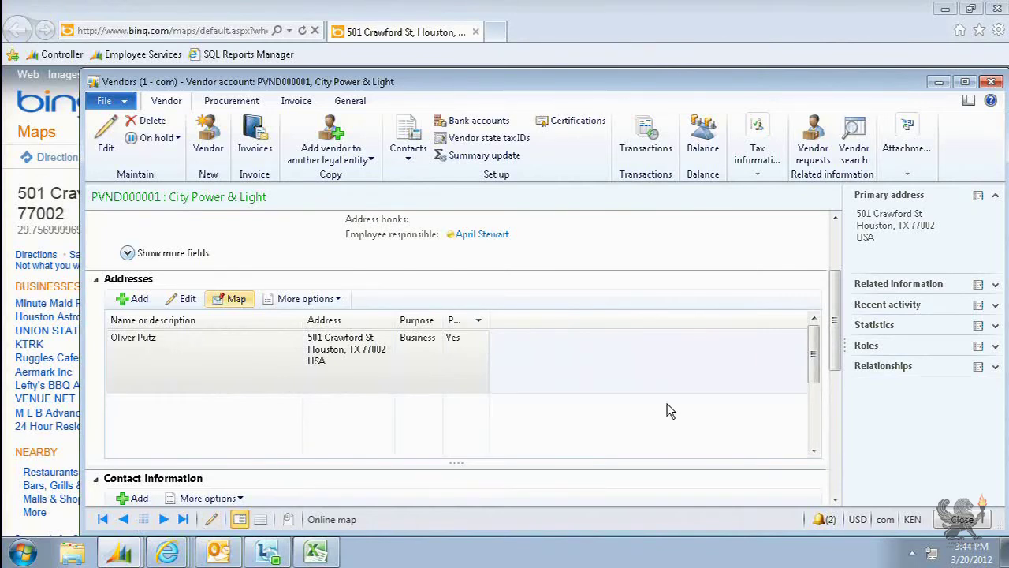
scroll(838, 315, "up", 3)
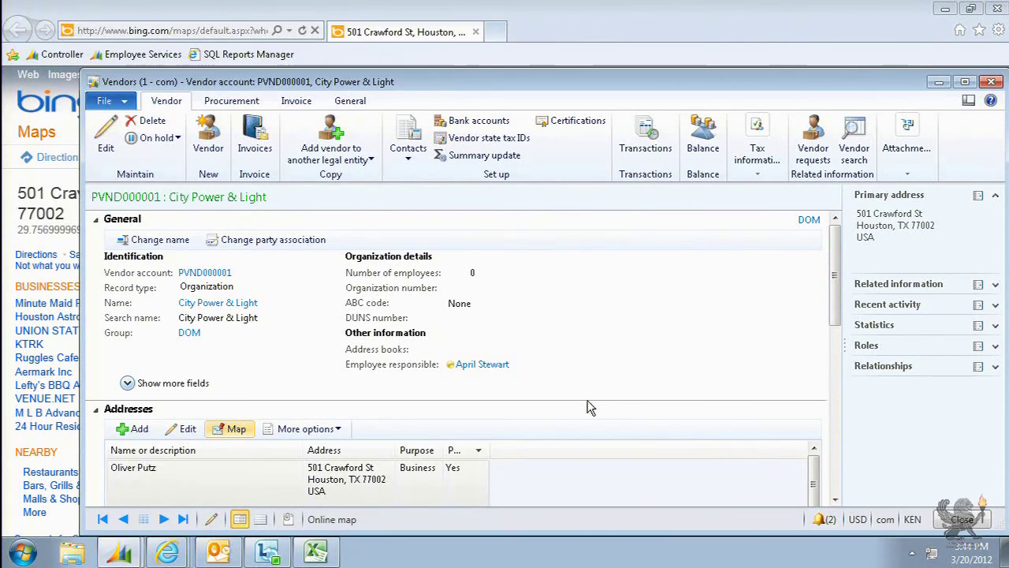
left_click(454, 368)
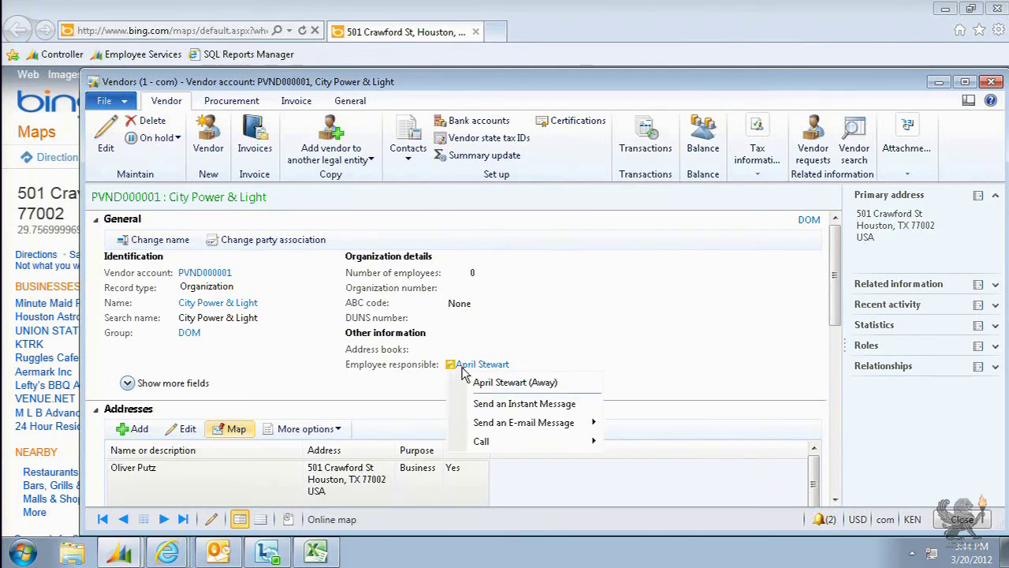
left_click(550, 408)
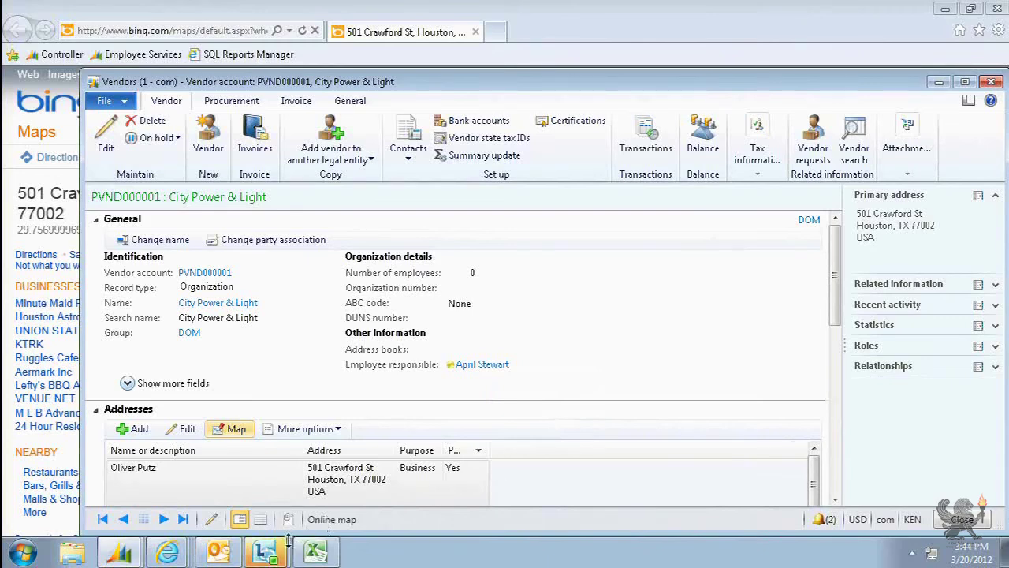
mouse_move(268, 548)
left_click(279, 519)
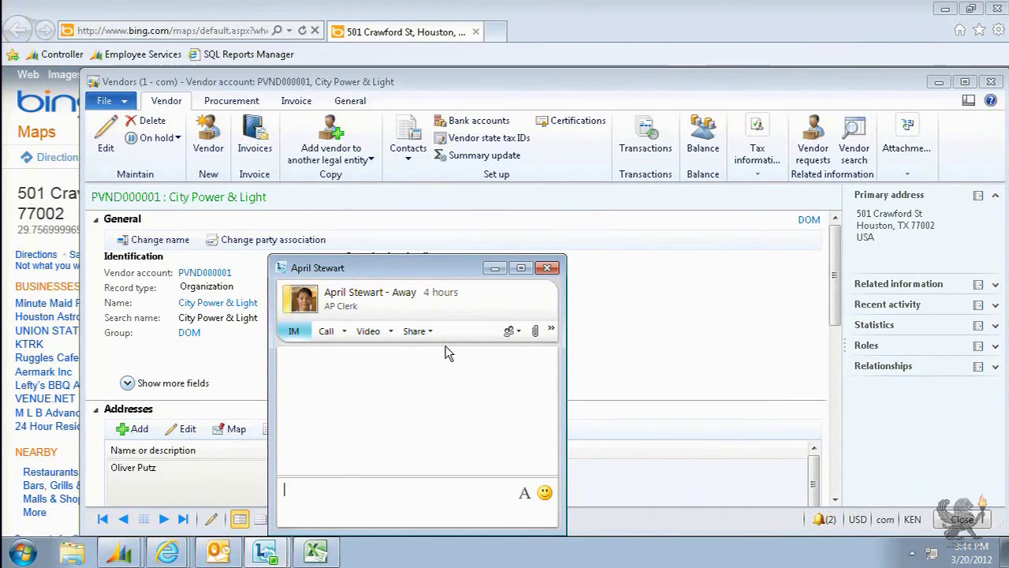
left_click(549, 269)
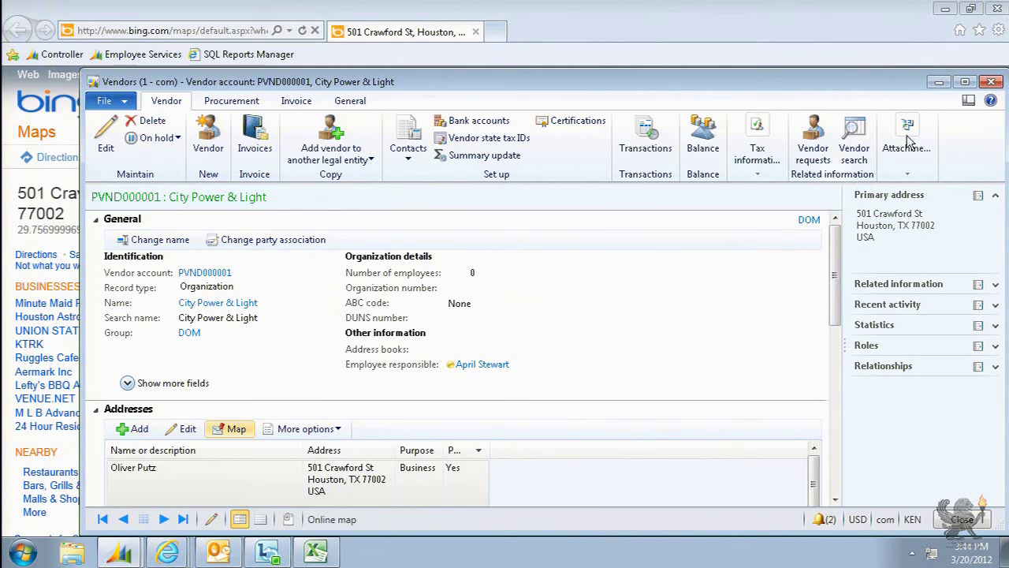
- Close the vendor record and return from the Dynamics AX search results to the Role center
left_click(990, 83)
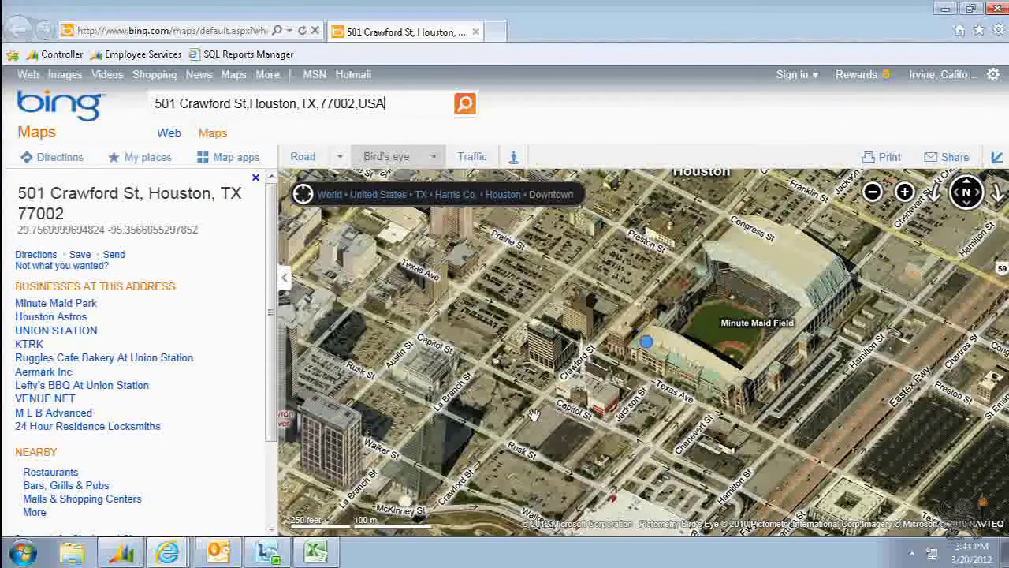
left_click(122, 554)
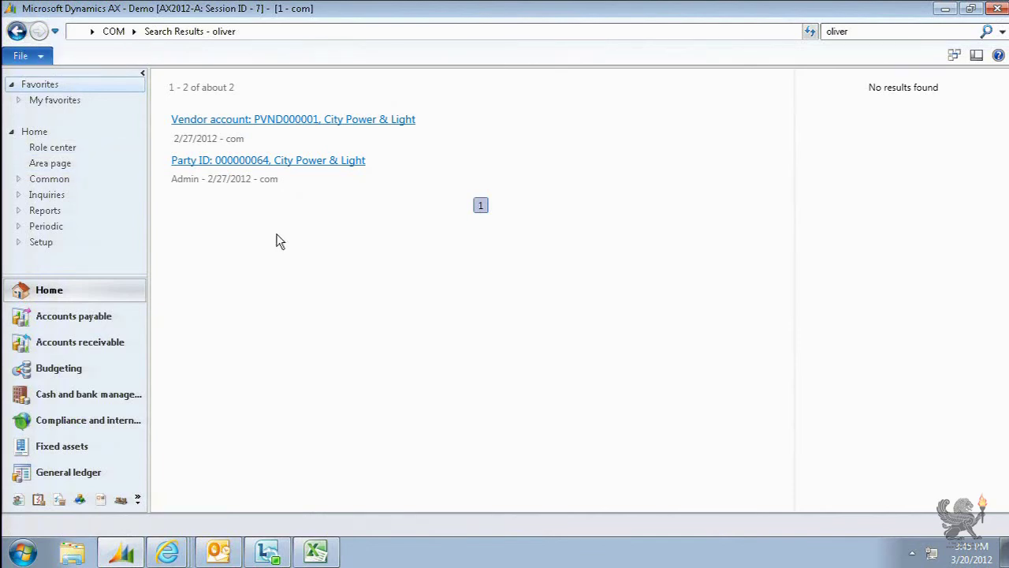
left_click(16, 32)
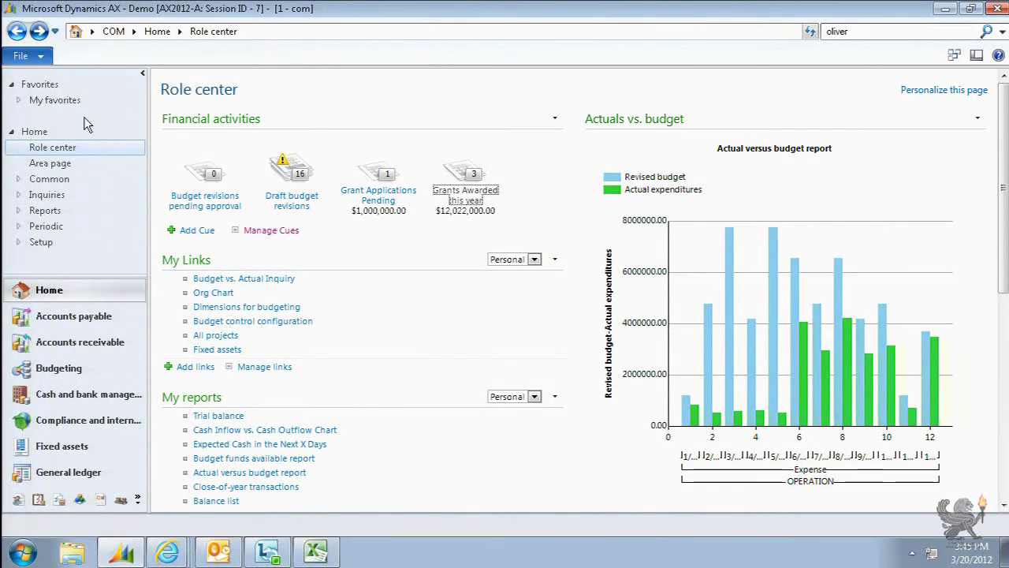
- Open the Org Chart link, view the City Of Maple Organization Model hierarchy and center it on the Finance department
left_click(210, 291)
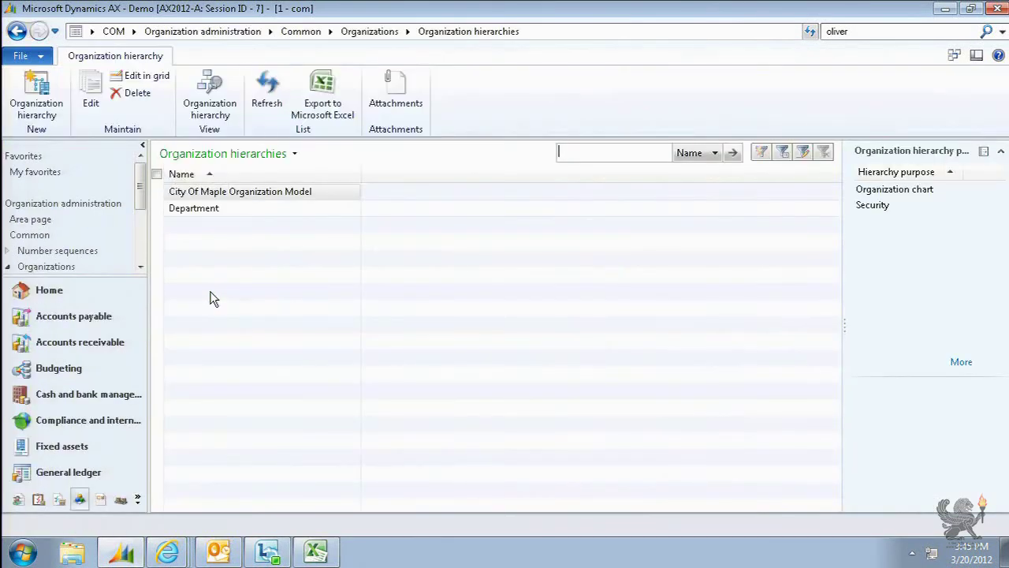
left_click(221, 101)
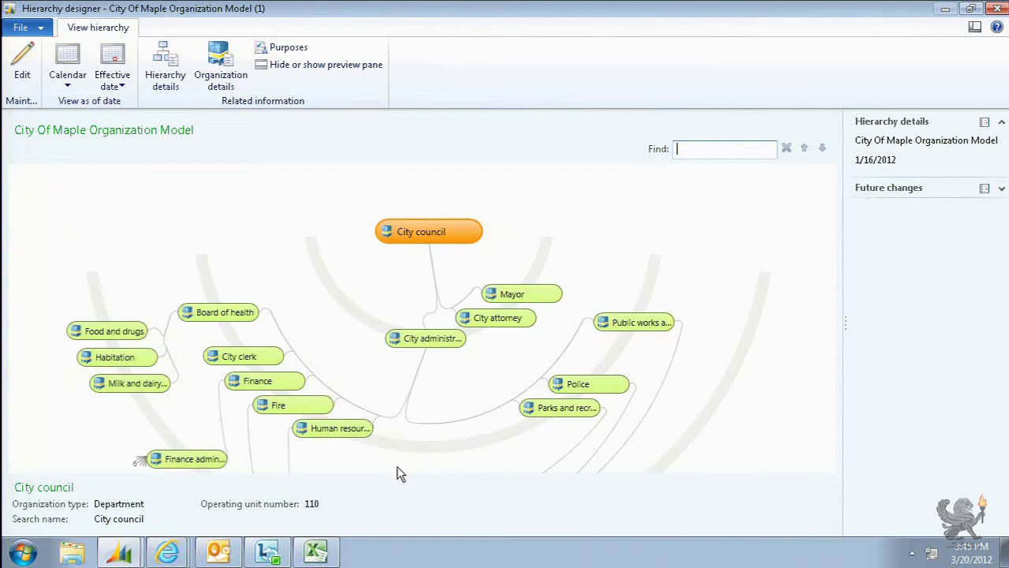
left_click(298, 381)
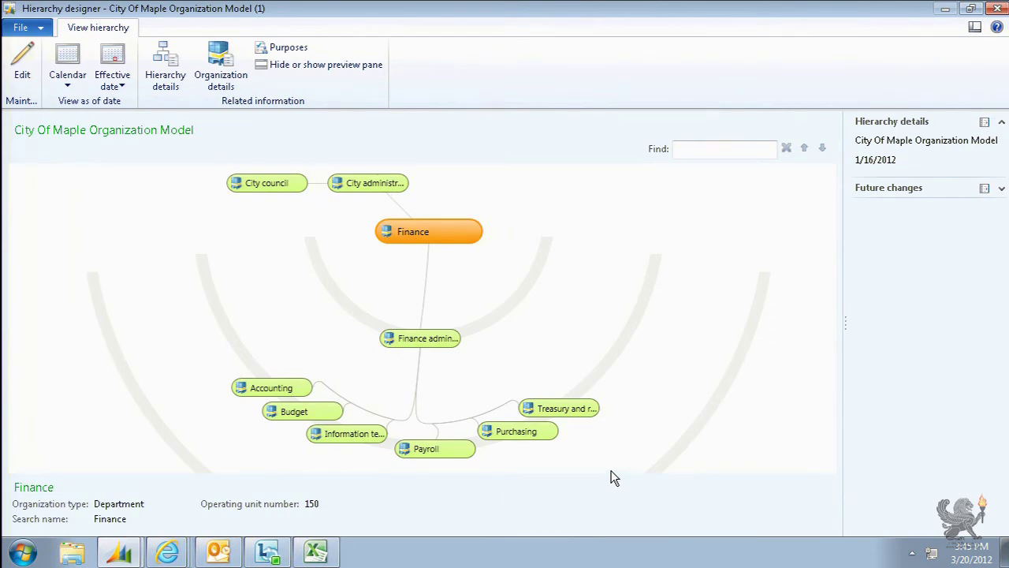
- Switch the organization hierarchy to editing and cut the Finance department from beneath the city administrator
left_click(23, 67)
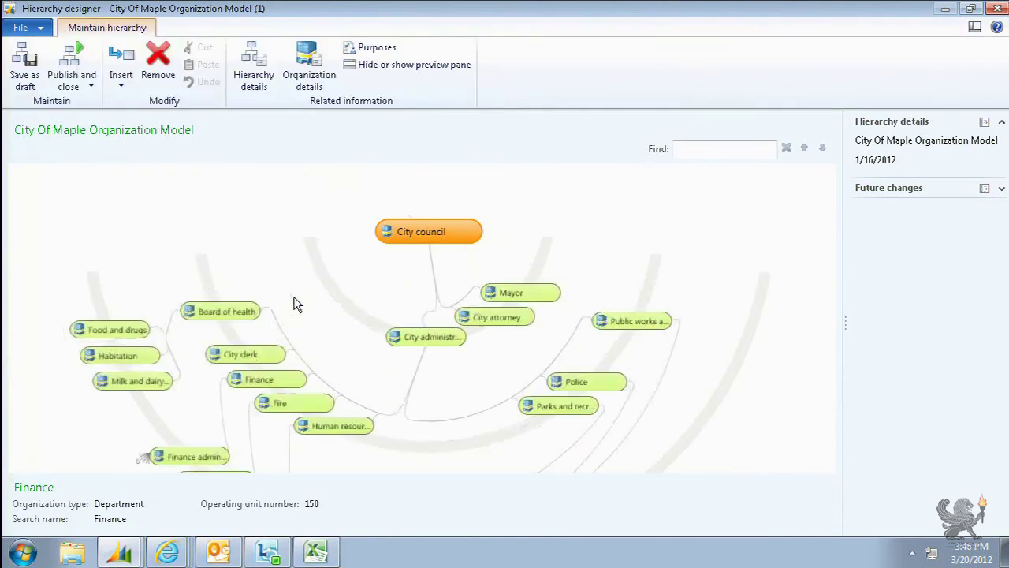
left_click(304, 382)
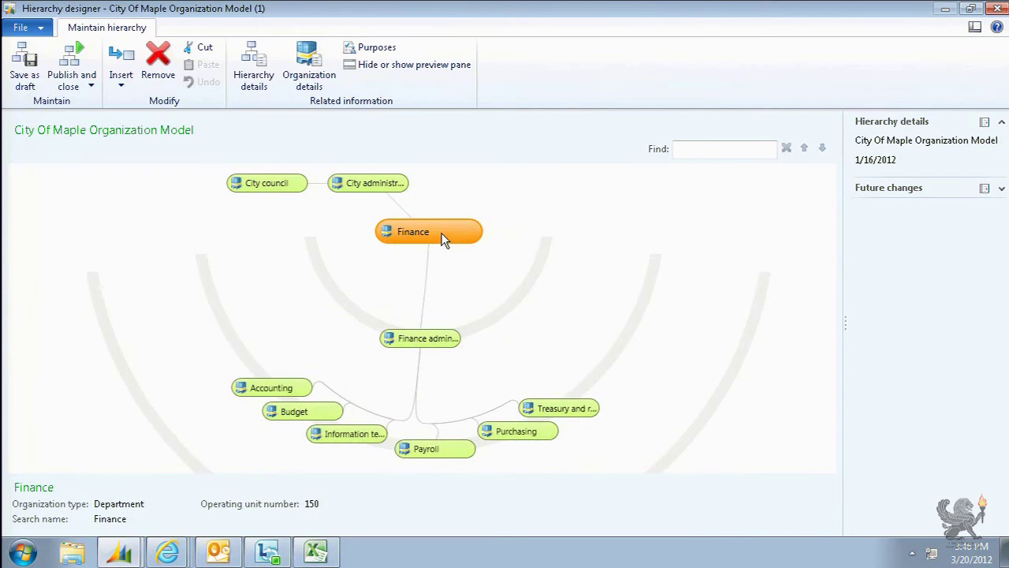
right_click(443, 239)
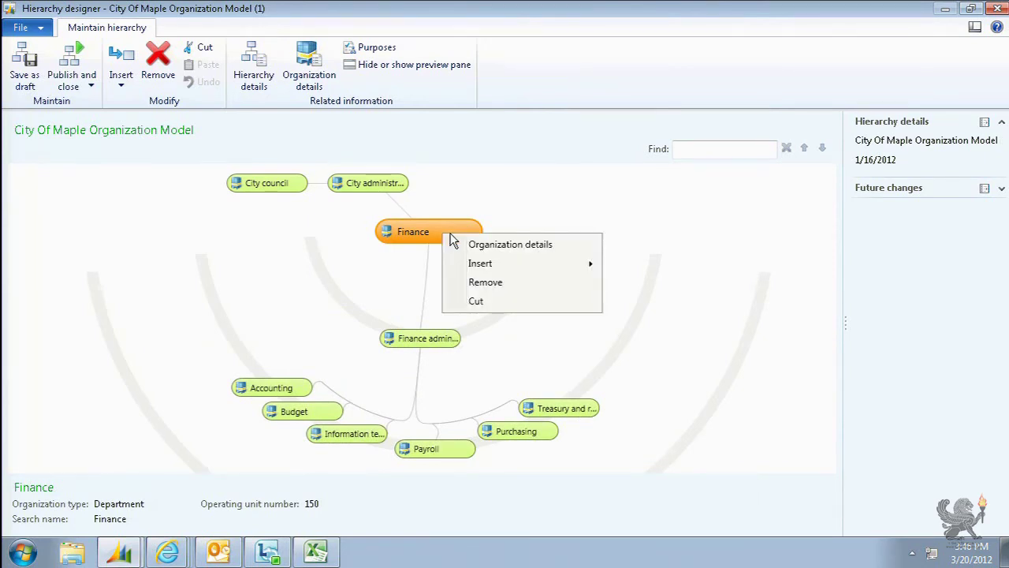
left_click(476, 301)
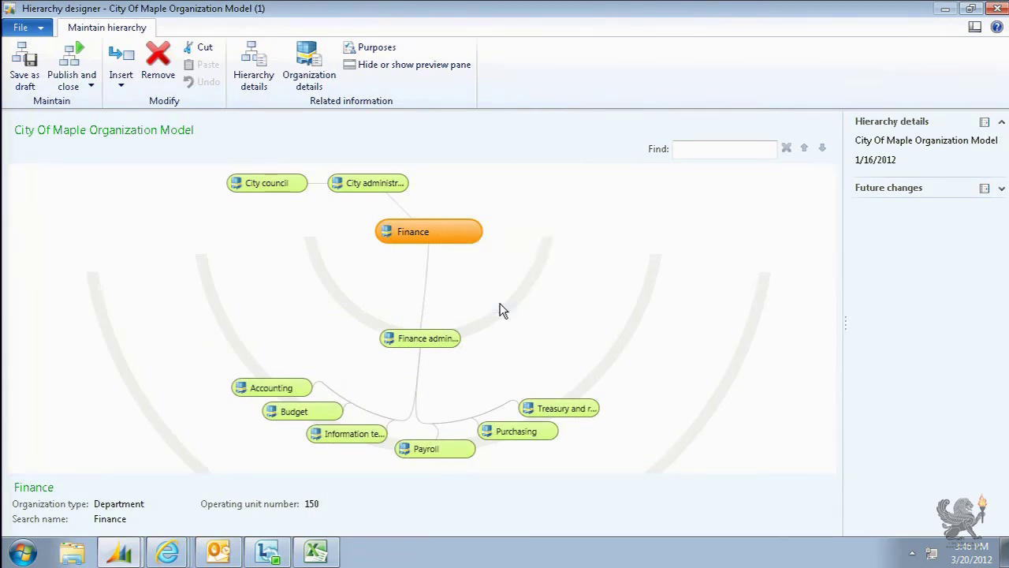
key("ctrl+v")
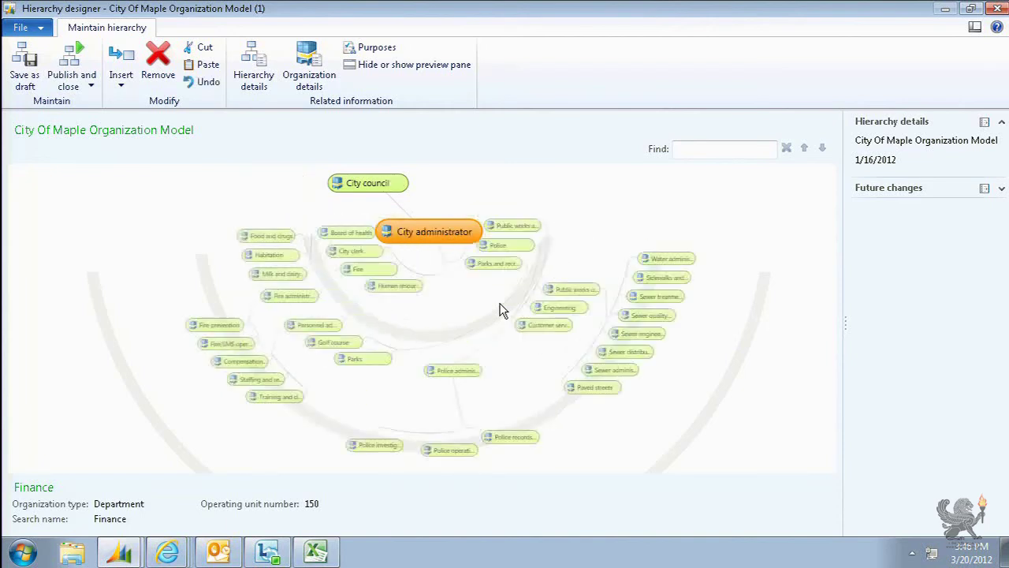
- Center the hierarchy on Human resources and paste the cut Finance department beneath it
double_click(411, 328)
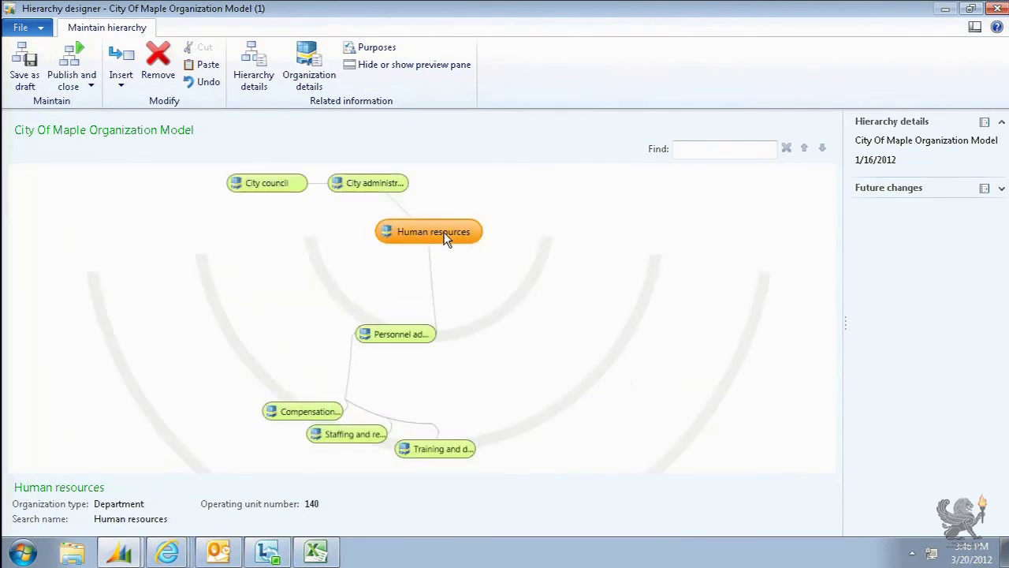
right_click(443, 232)
left_click(482, 303)
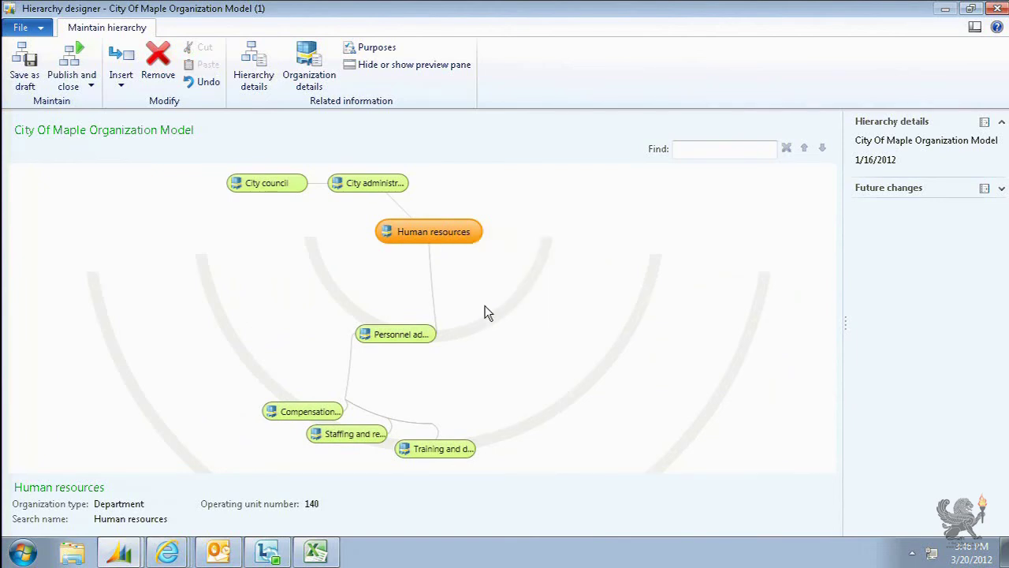